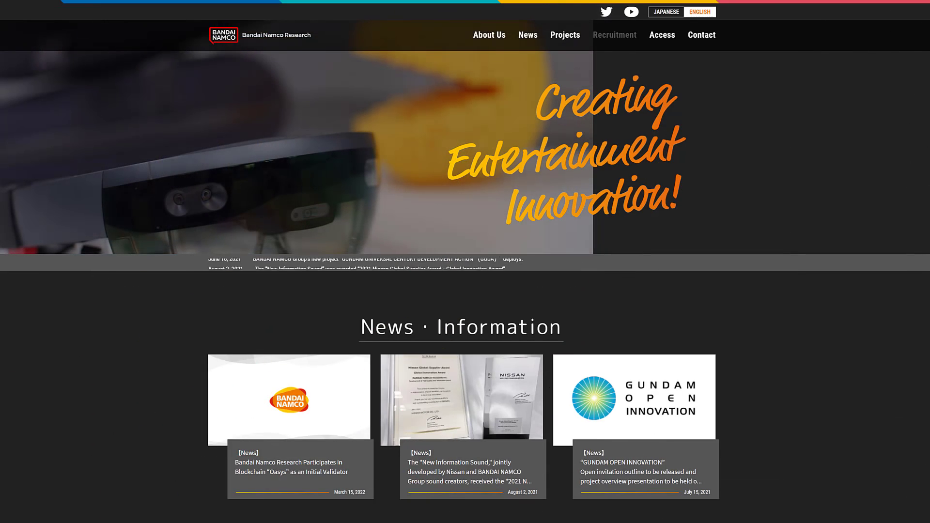
Choose JAPANESE in the homepage language switcher to load the Japanese site.
left_click(667, 14)
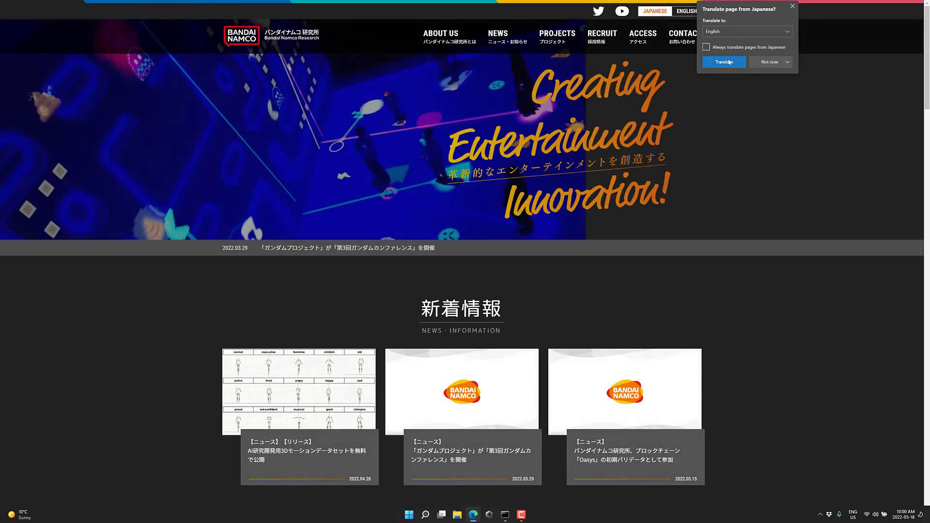
Machine-translate the Japanese page to English, browse the news cards, then move to the GitHub repository tab.
left_click(725, 62)
scroll(331, 375, "down", 2)
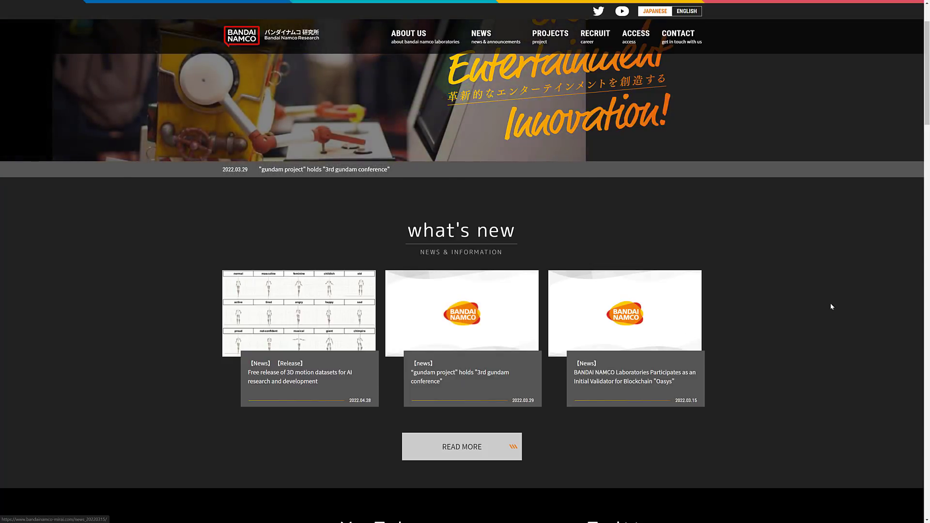
key("ctrl+Tab")
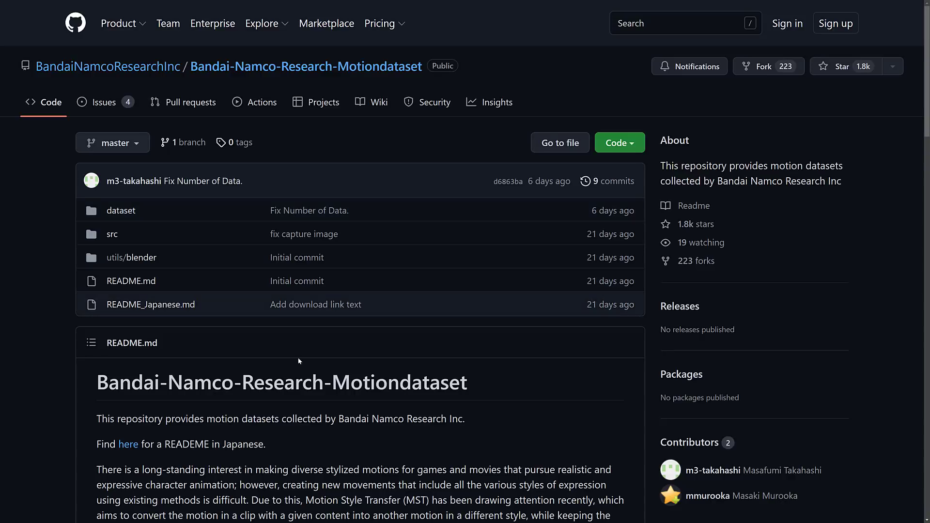
scroll(368, 402, "down", 2)
scroll(370, 401, "down", 3)
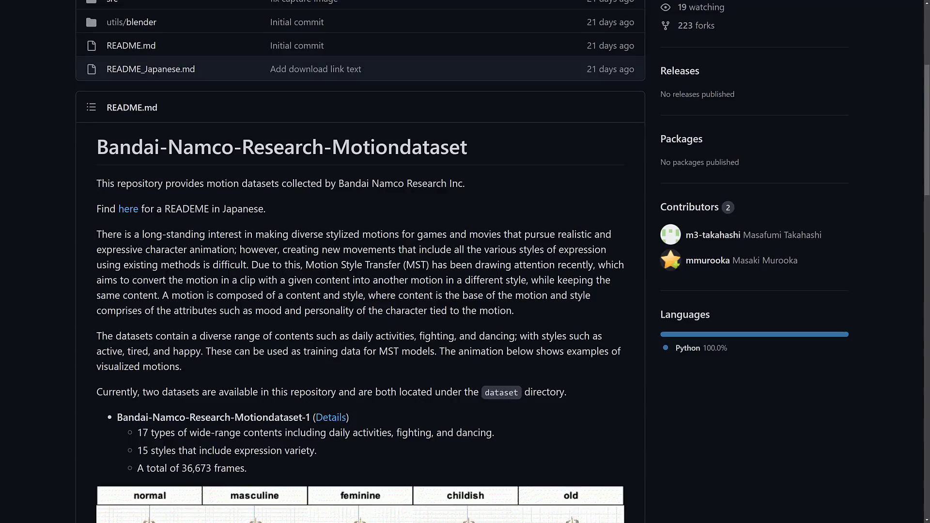
left_click_drag(316, 264, 416, 265)
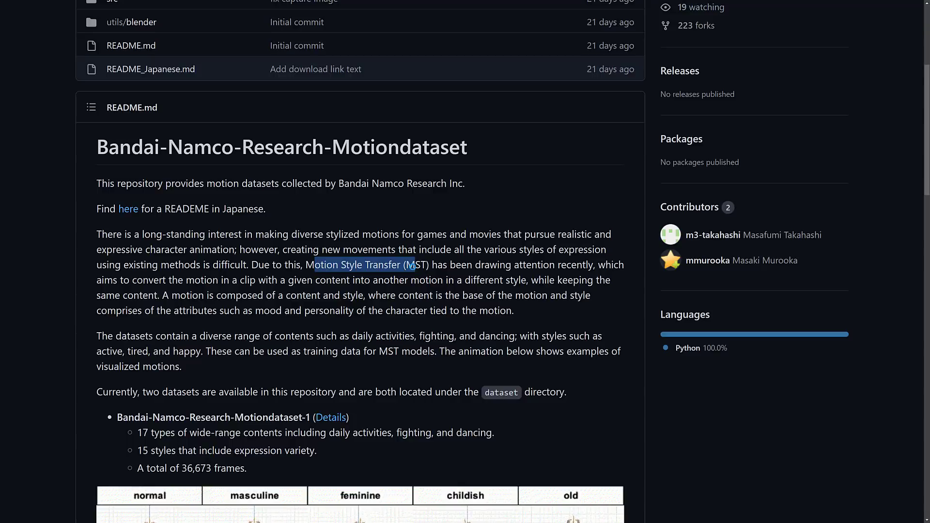
left_click(425, 293)
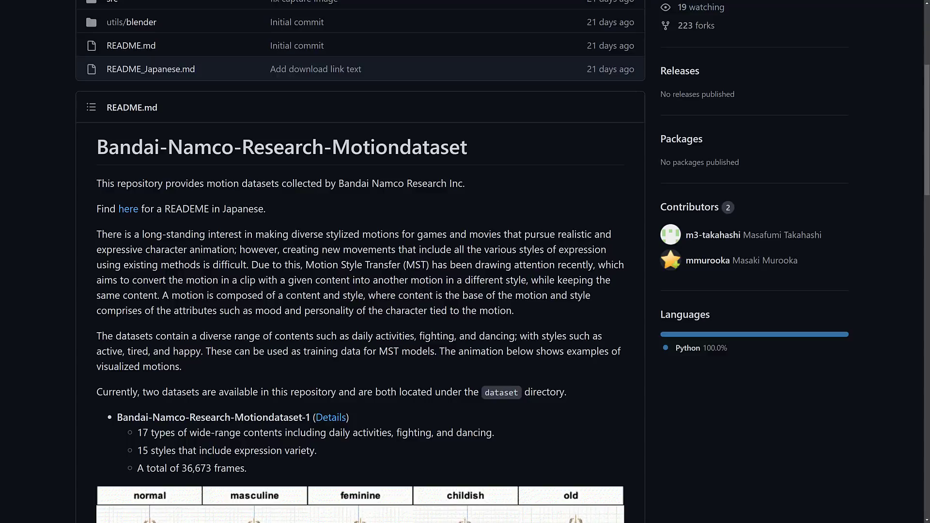
scroll(386, 292, "down", 4)
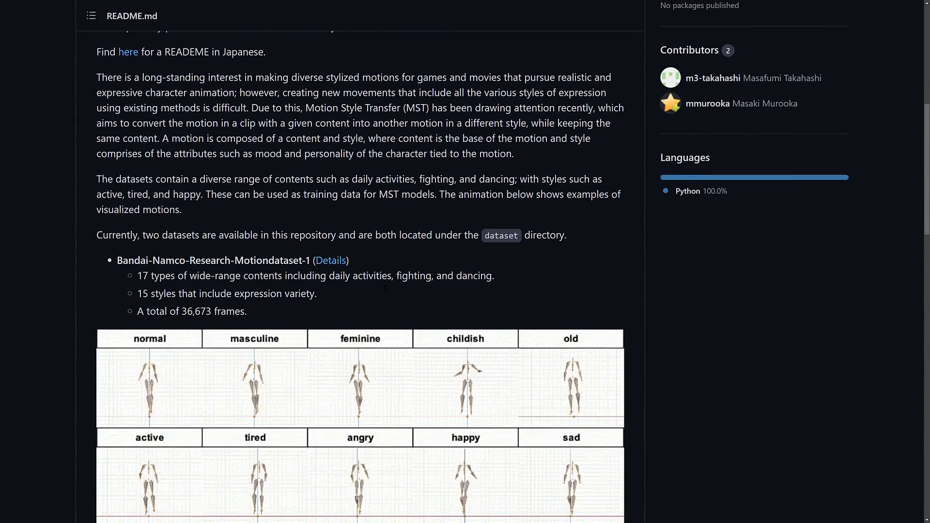
scroll(386, 293, "down", 1)
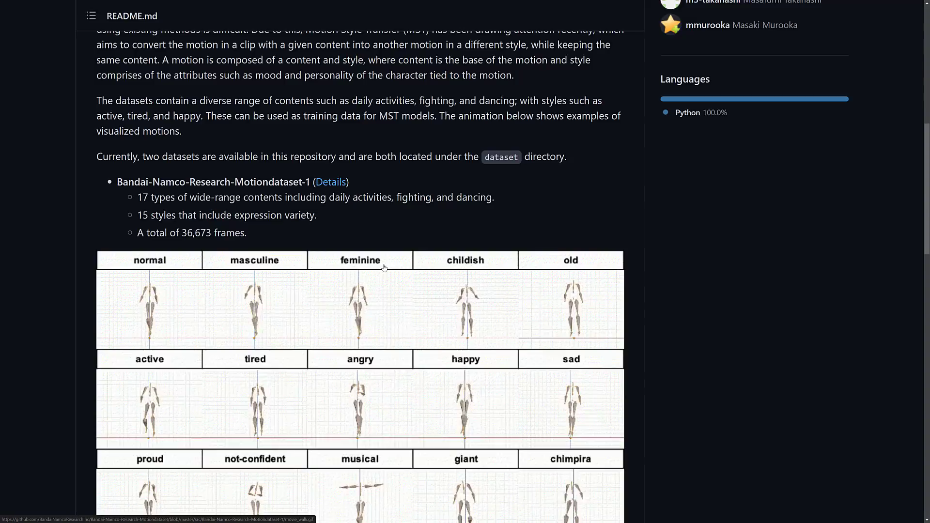
scroll(203, 290, "down", 2)
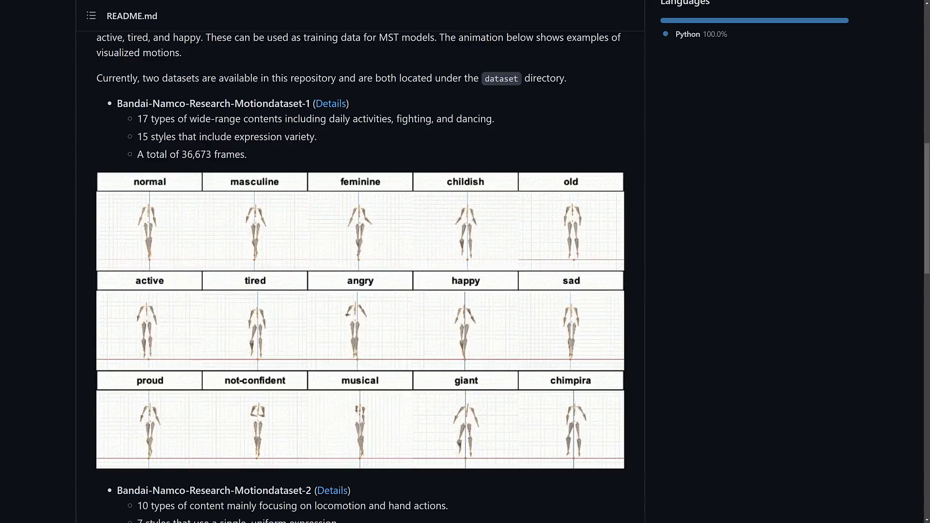
scroll(300, 129, "down", 3)
scroll(326, 360, "up", 2)
scroll(326, 360, "up", 3)
scroll(530, 252, "up", 10)
Copy the repository's HTTPS URL and run git clone with it in Command Prompt under C:\temp.
left_click(619, 65)
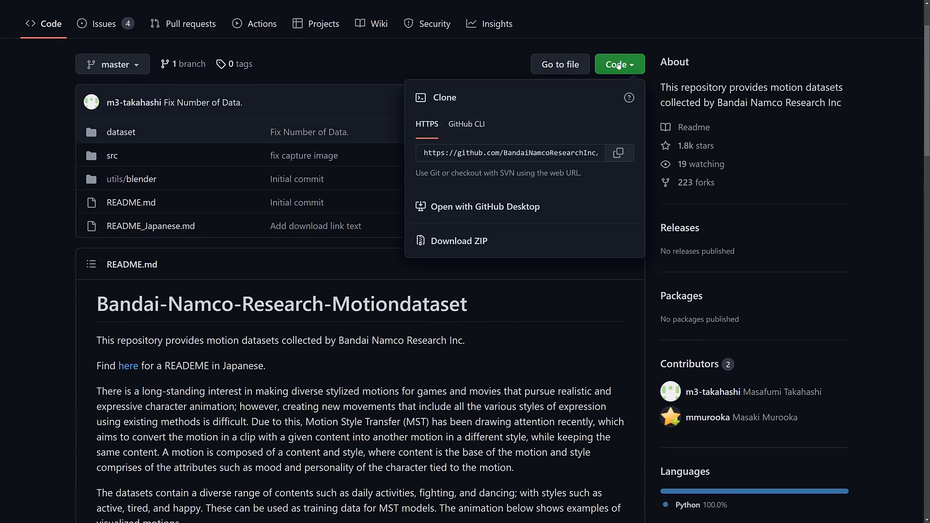
left_click(619, 153)
key("Escape")
key("super+Tab")
left_click(477, 368)
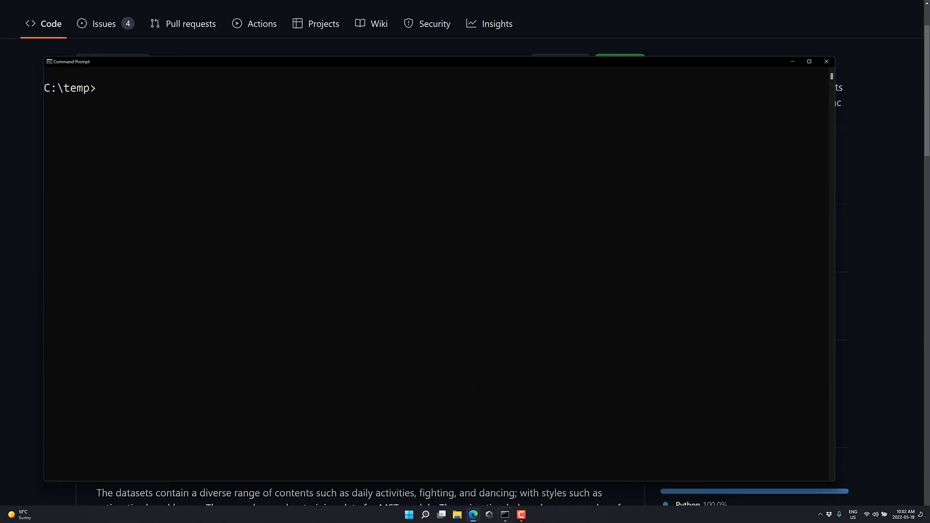
type("git clone")
key("ctrl+v")
key("Return")
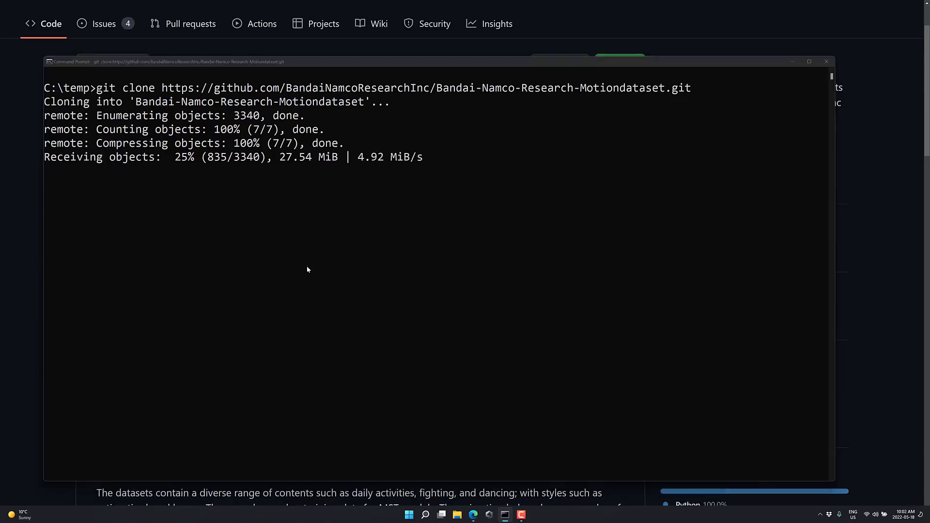
key("alt+Tab")
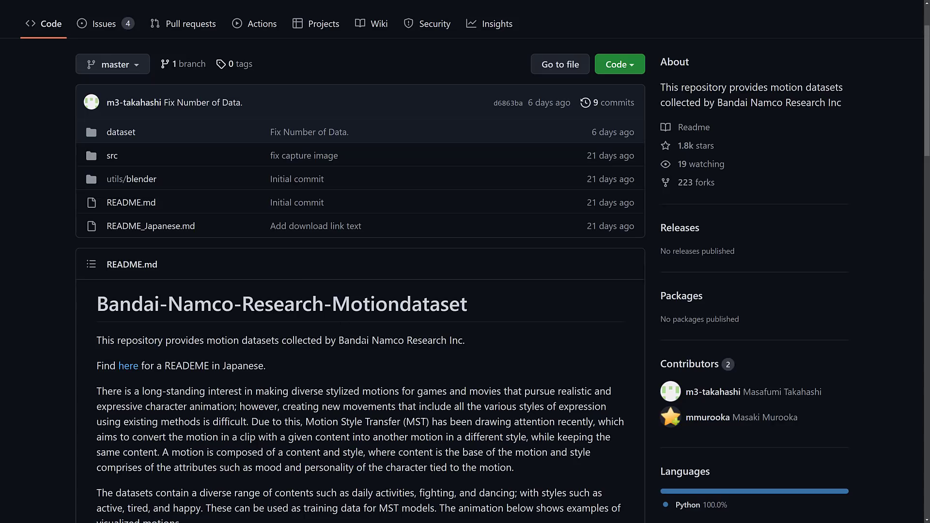
Scroll the Dataset-1 README to Basic Info and highlight the 175 data and 36,673 frames values.
scroll(386, 366, "down", 2)
scroll(387, 366, "up", 2)
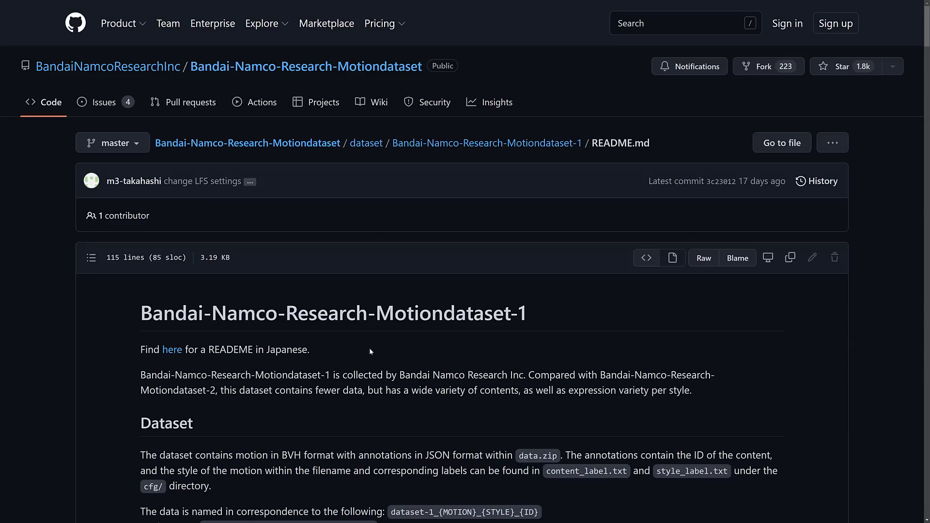
scroll(369, 348, "down", 3)
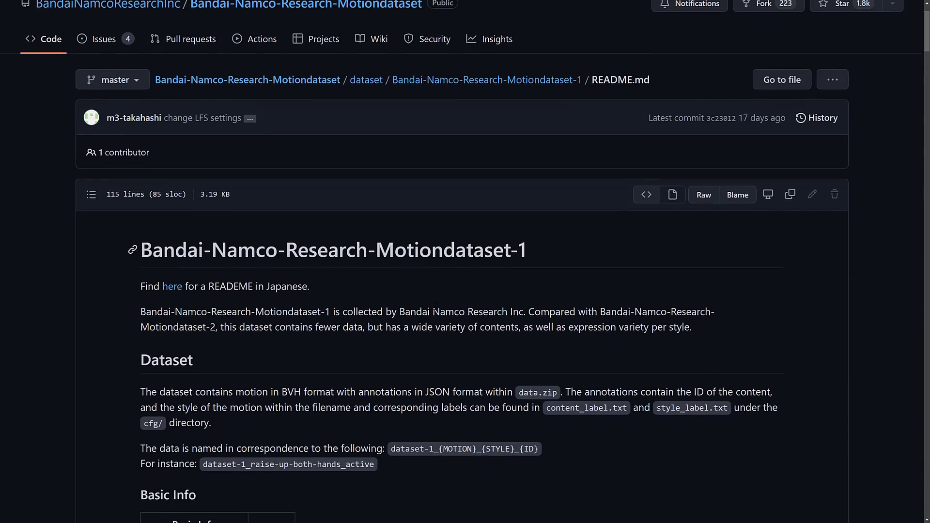
scroll(412, 214, "down", 2)
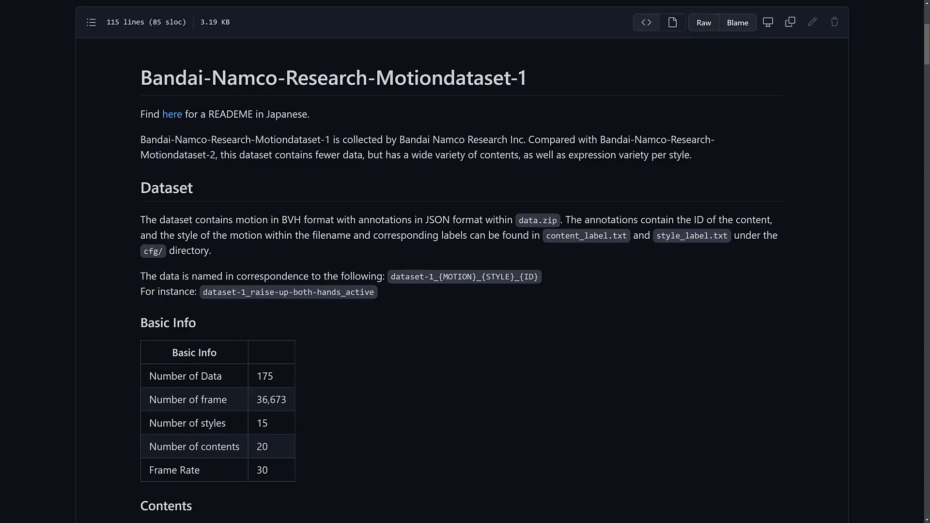
scroll(265, 290, "down", 3)
double_click(265, 219)
double_click(274, 243)
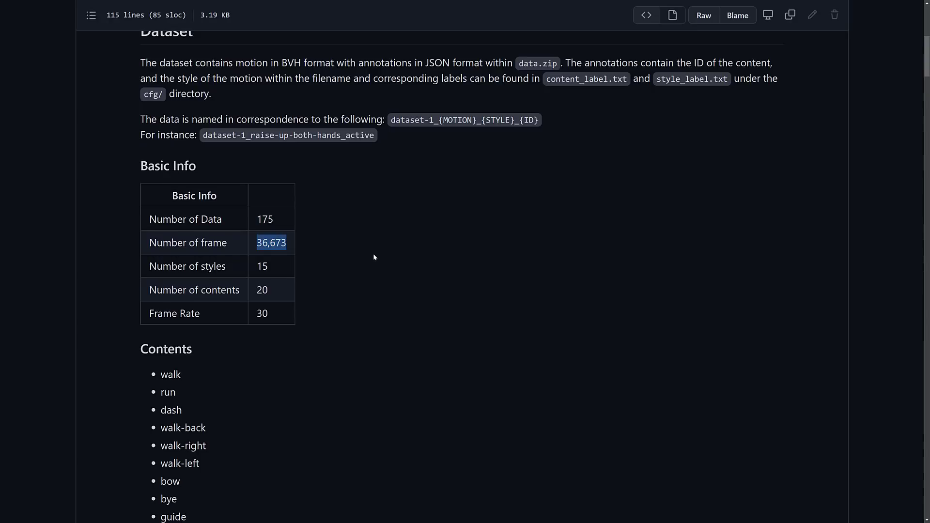
scroll(280, 311, "down", 5)
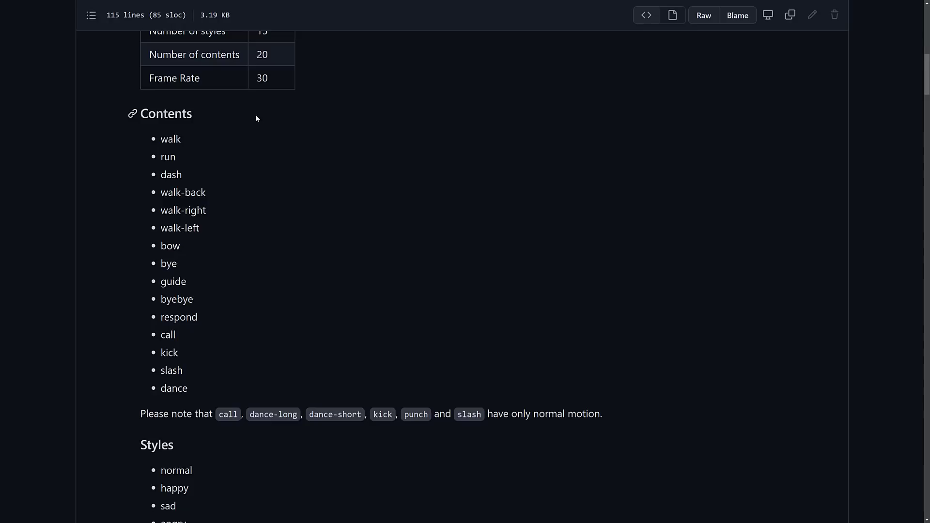
scroll(331, 118, "down", 5)
scroll(330, 118, "down", 2)
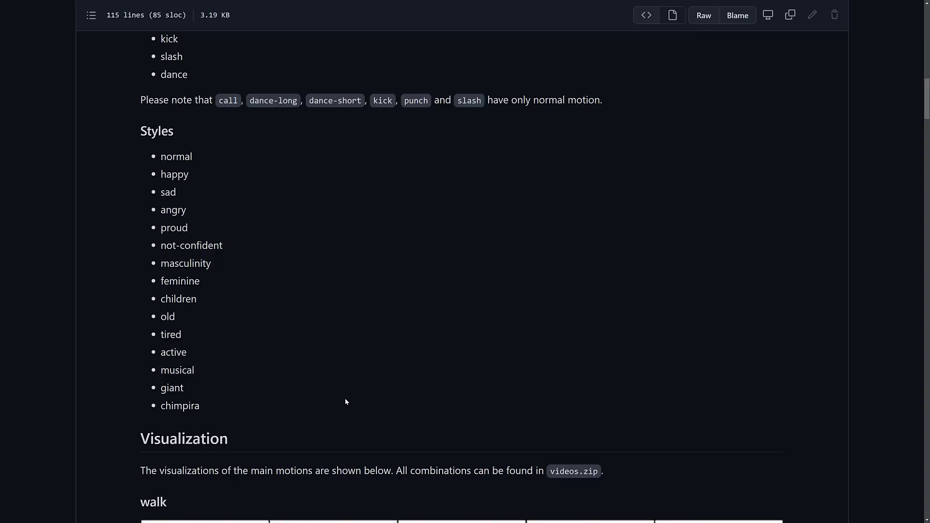
scroll(379, 417, "down", 6)
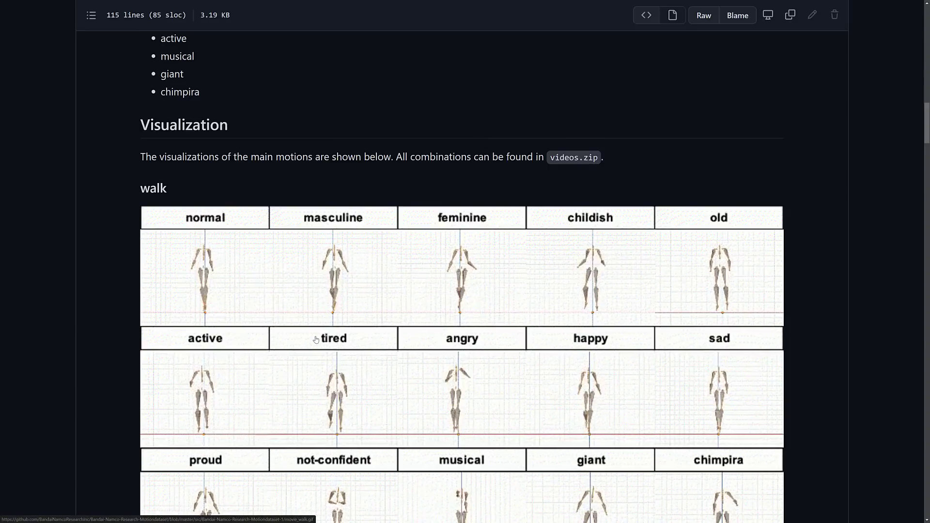
scroll(315, 340, "down", 2)
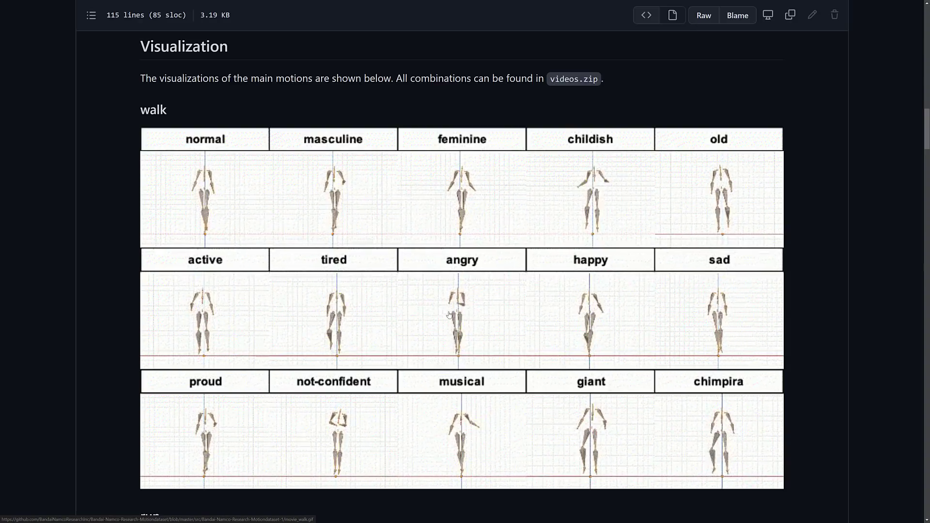
scroll(126, 420, "down", 2)
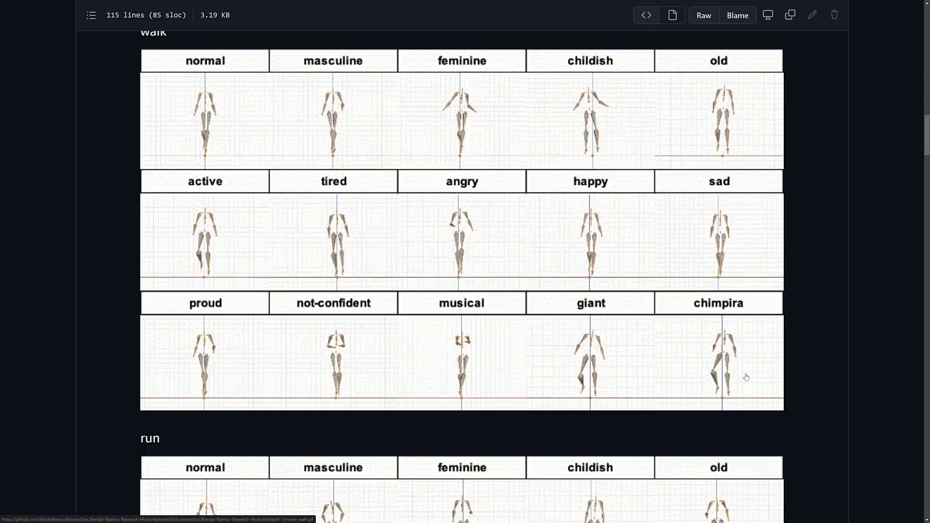
Scroll through the dataset-1 README's motion GIF tables down to the bow grid and bye section.
scroll(733, 361, "down", 10)
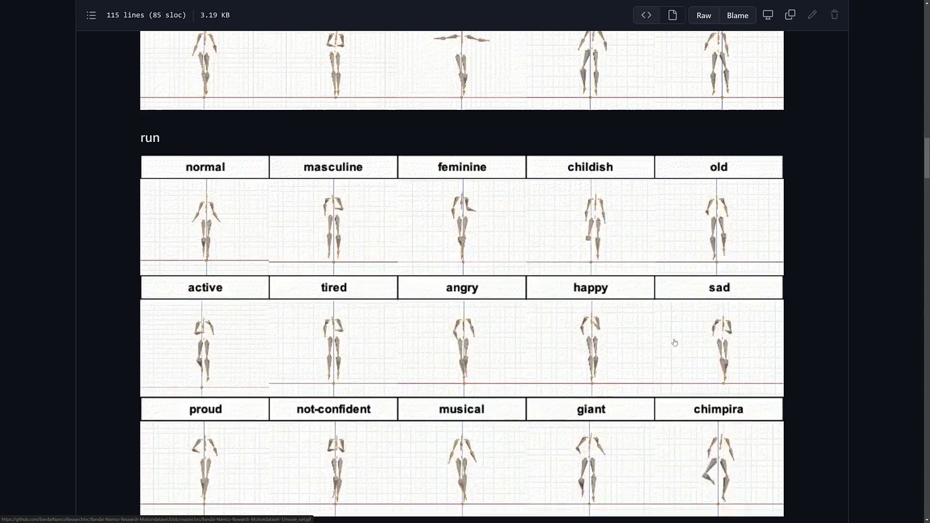
scroll(363, 330, "down", 3)
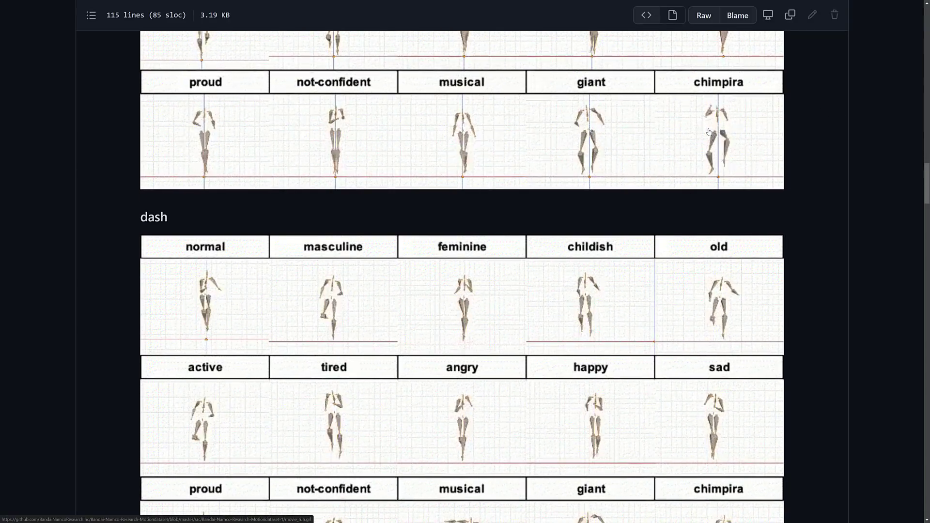
scroll(710, 131, "down", 2)
scroll(436, 173, "down", 15)
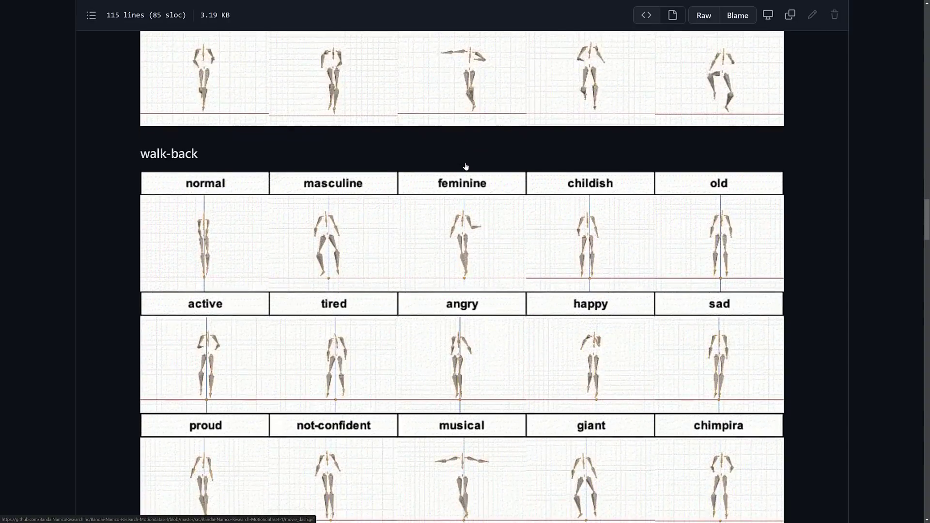
scroll(470, 174, "down", 16)
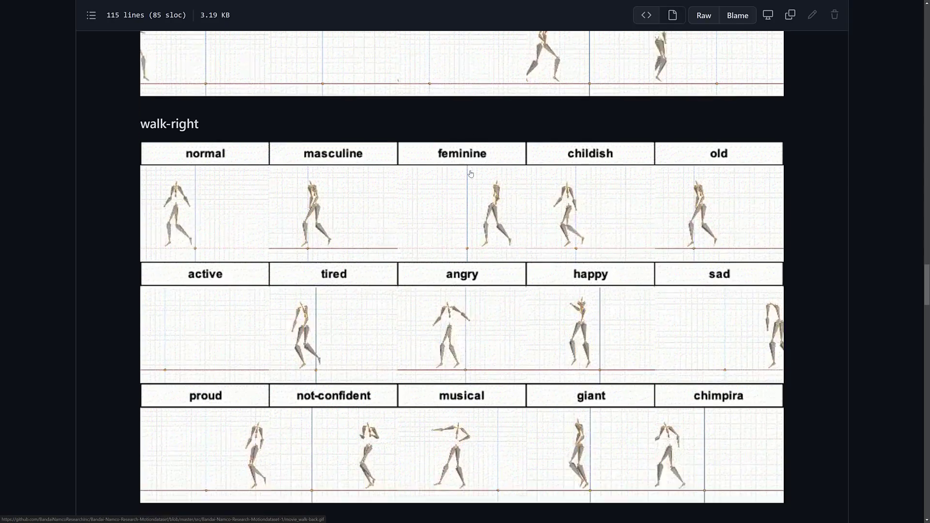
scroll(471, 173, "down", 11)
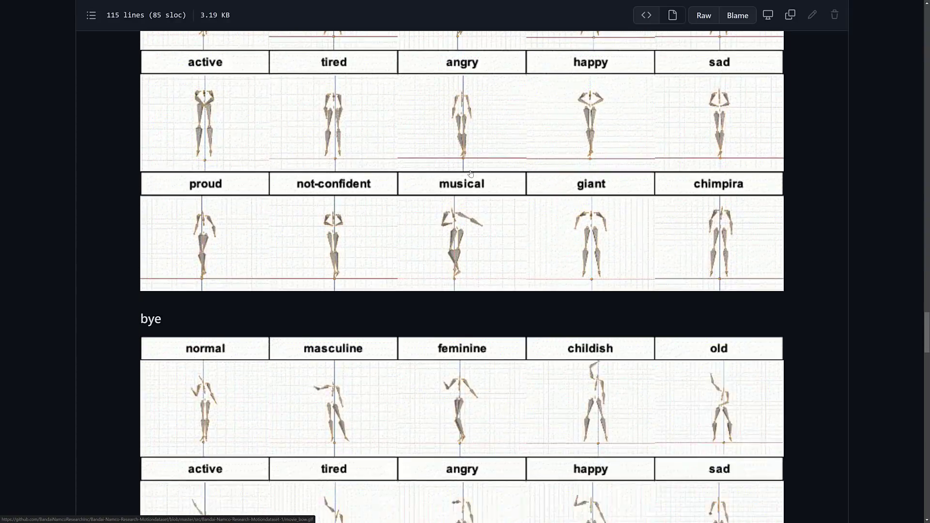
scroll(556, 228, "down", 10)
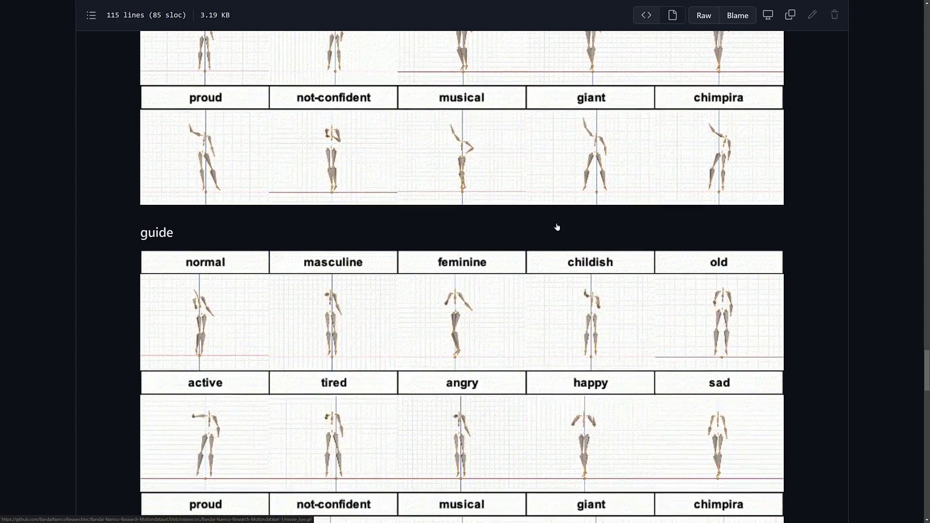
scroll(373, 188, "down", 8)
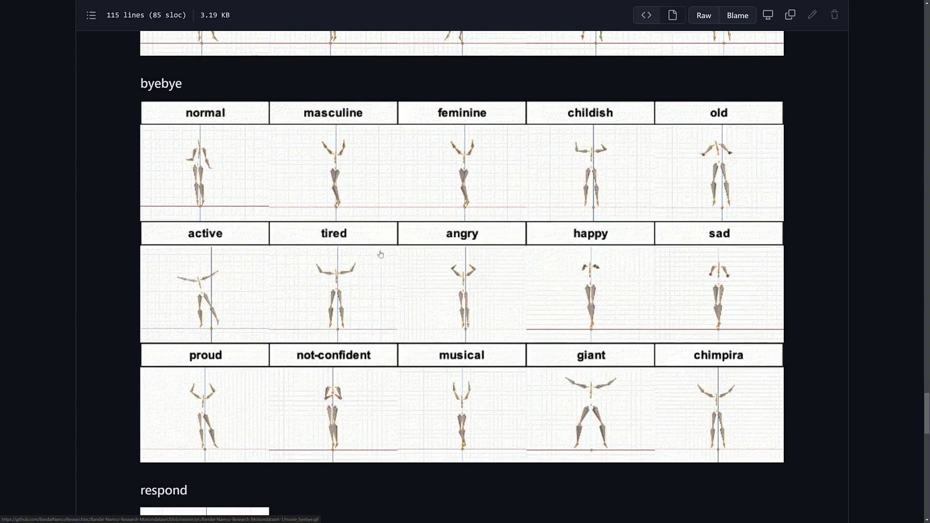
scroll(452, 264, "down", 11)
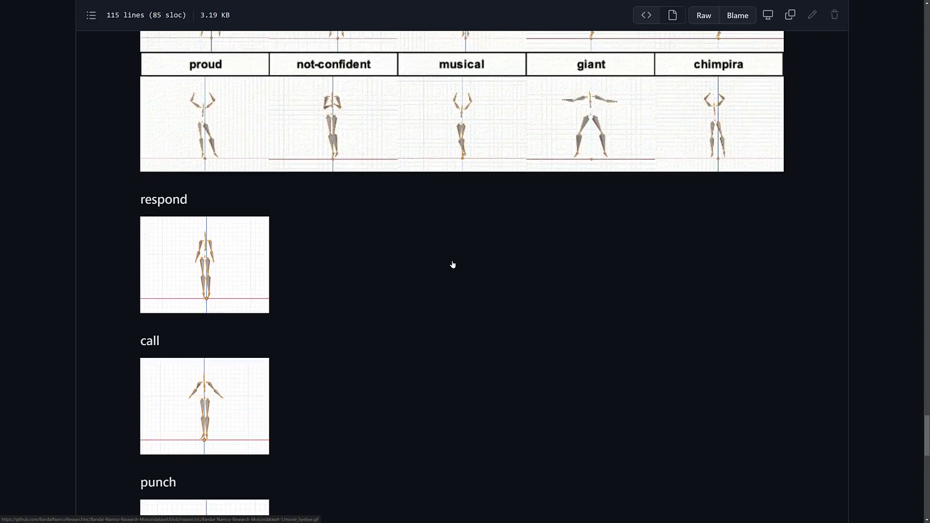
scroll(452, 264, "down", 12)
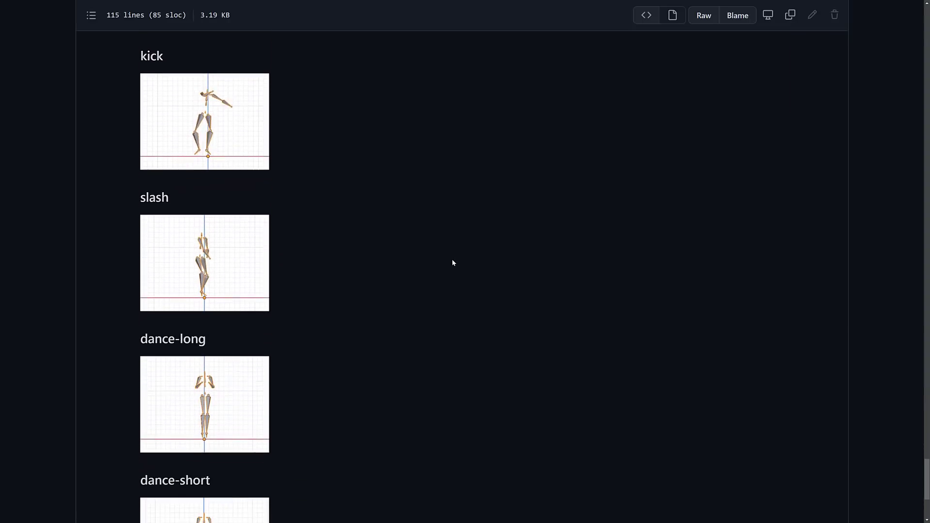
scroll(249, 138, "up", 16)
scroll(238, 274, "down", 3)
scroll(484, 242, "up", 20)
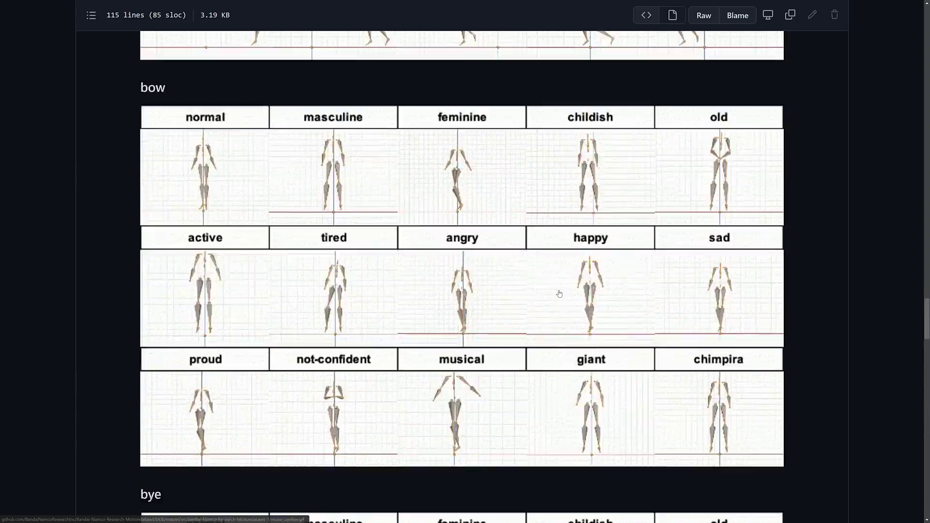
scroll(289, 236, "down", 11)
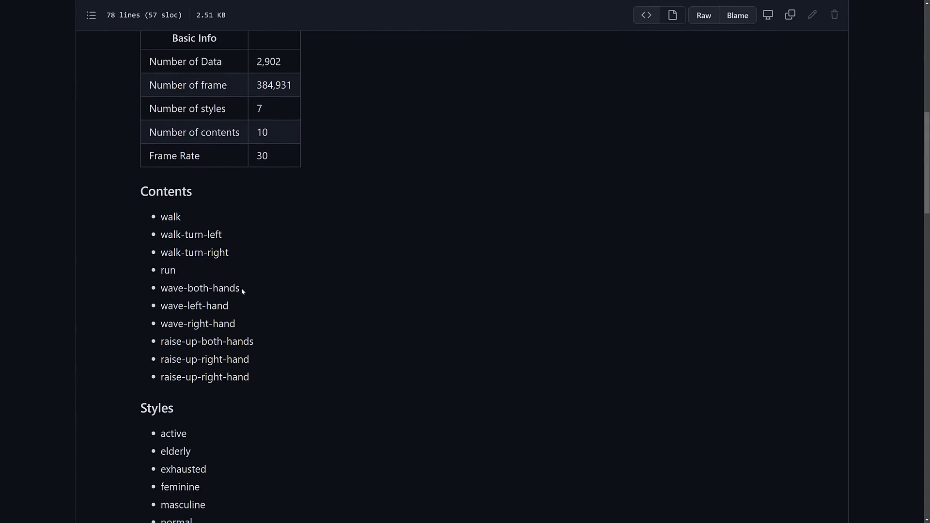
scroll(242, 290, "down", 3)
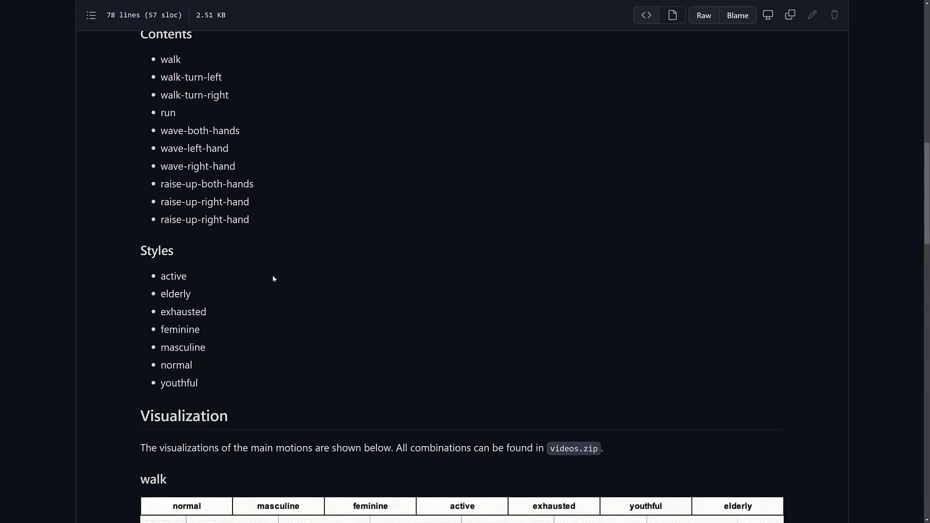
scroll(273, 274, "down", 3)
scroll(273, 277, "up", 8)
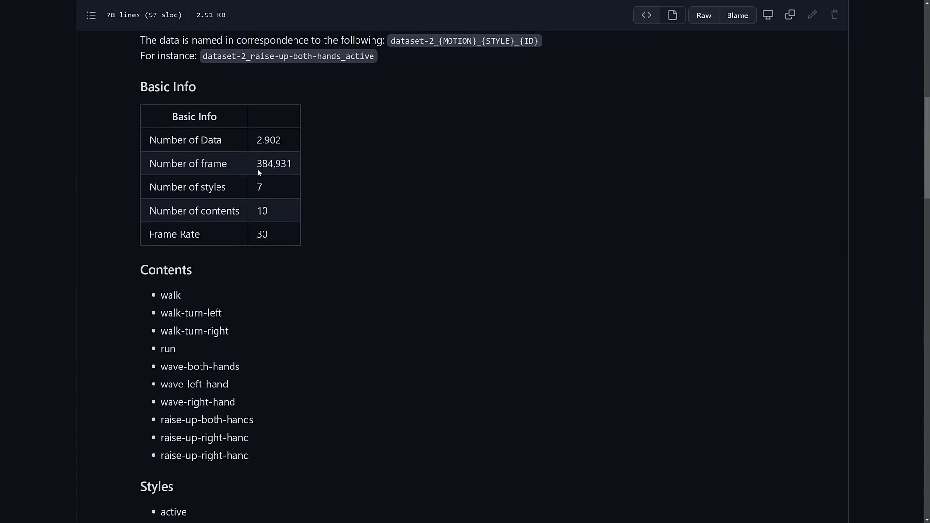
left_click_drag(256, 164, 275, 164)
left_click(459, 388)
scroll(460, 387, "down", 13)
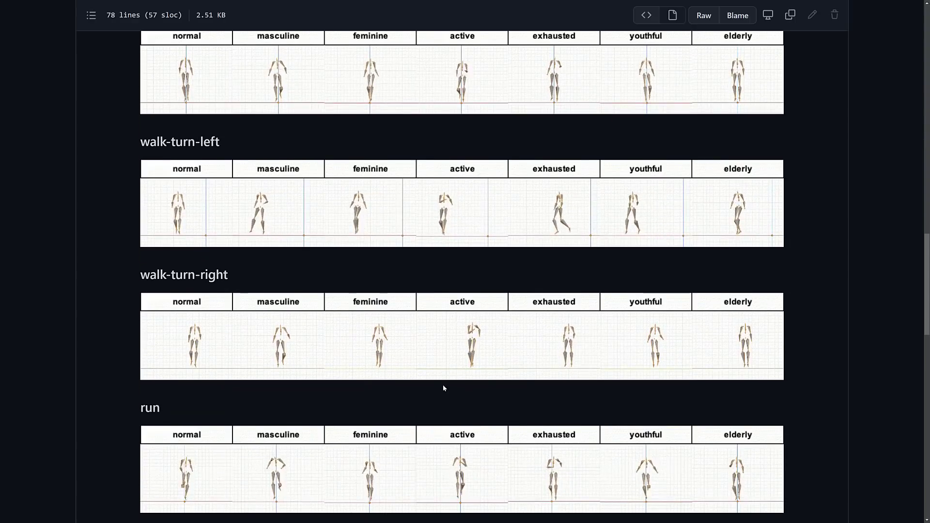
scroll(486, 383, "down", 2)
scroll(486, 383, "down", 13)
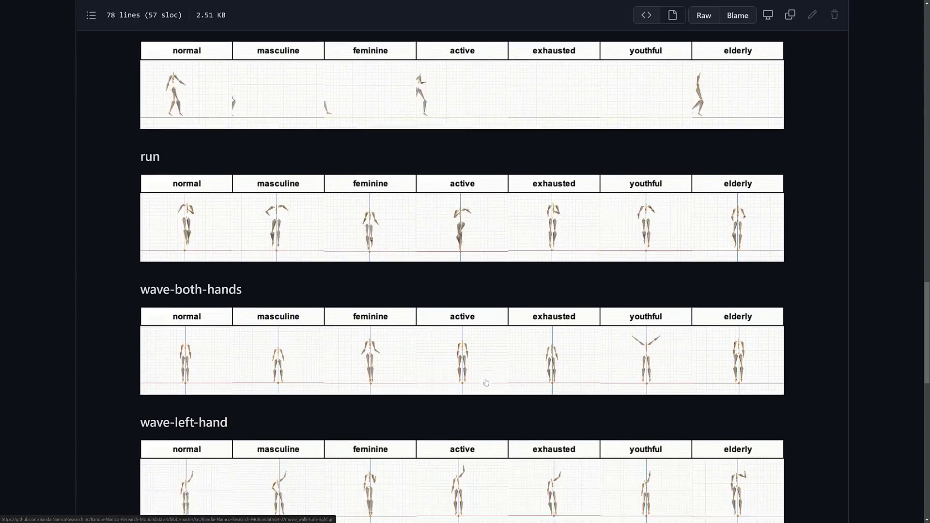
scroll(486, 382, "down", 5)
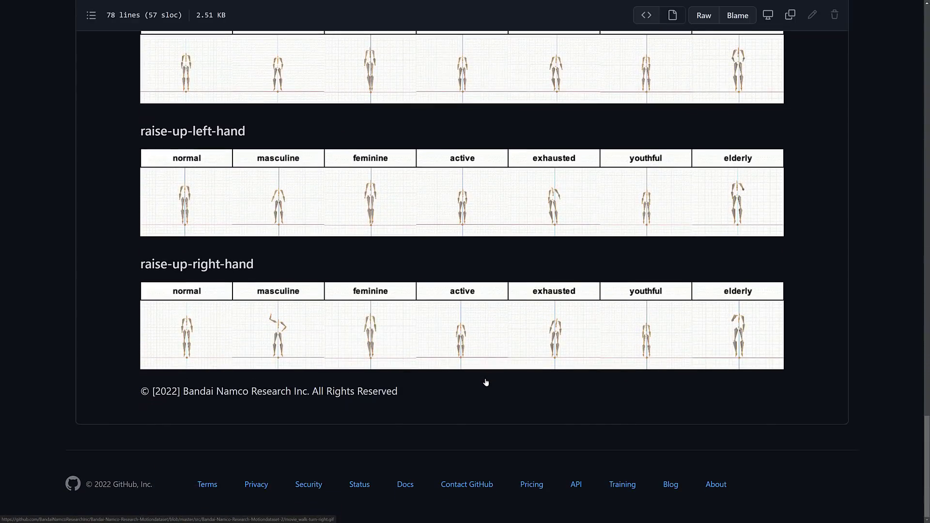
scroll(486, 383, "up", 20)
scroll(486, 382, "up", 10)
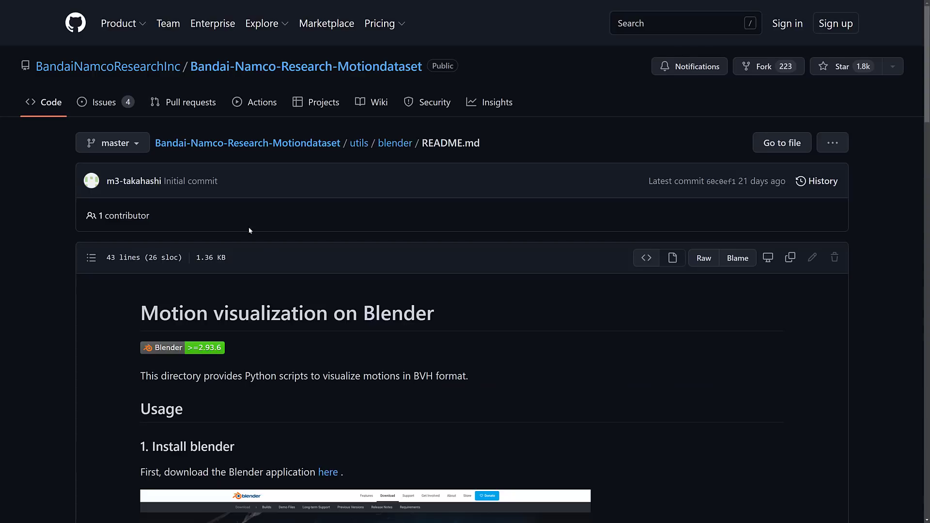
Read through the Blender README's install, script, input_path and output_path steps, then return to the top.
scroll(264, 272, "down", 3)
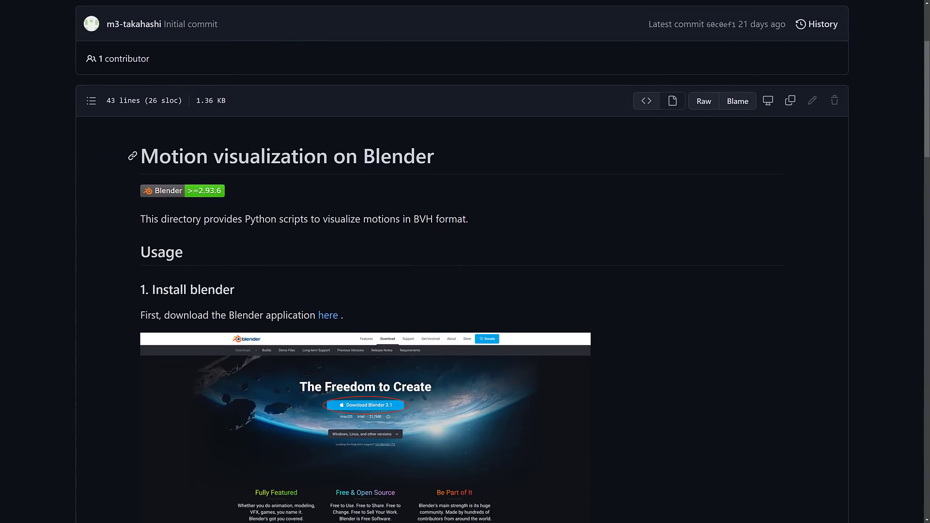
scroll(264, 239, "down", 15)
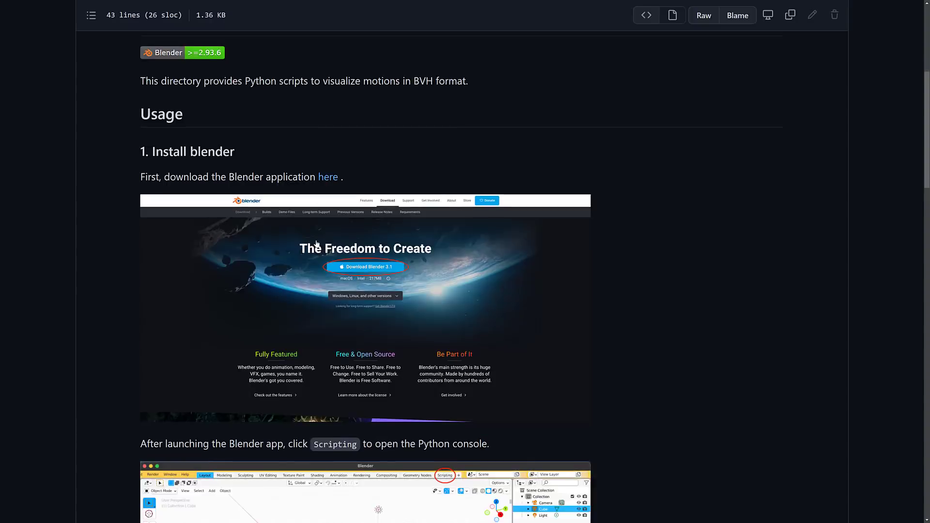
scroll(388, 394, "down", 11)
scroll(299, 347, "down", 3)
scroll(535, 310, "up", 3)
key("Home")
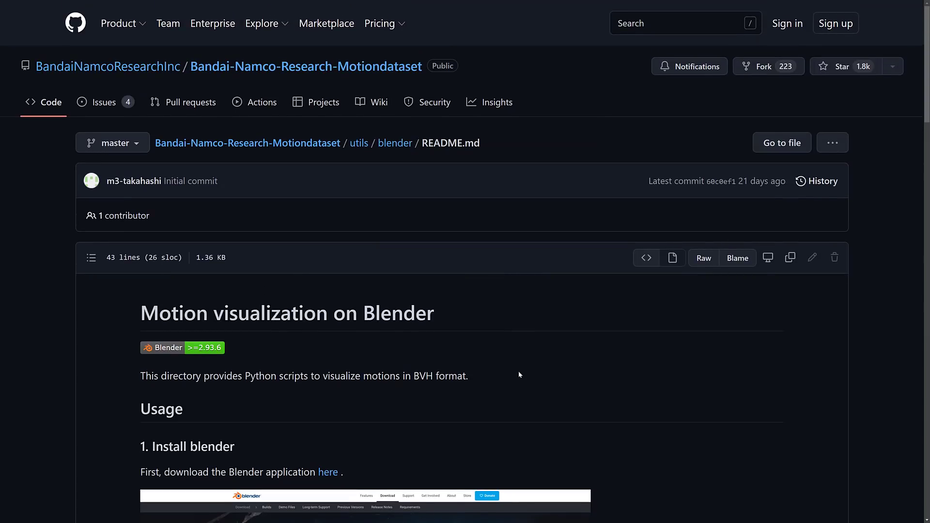
In Command Prompt, change into the cloned Bandai-Namco repository folder and list its contents with dir.
key("alt+Tab")
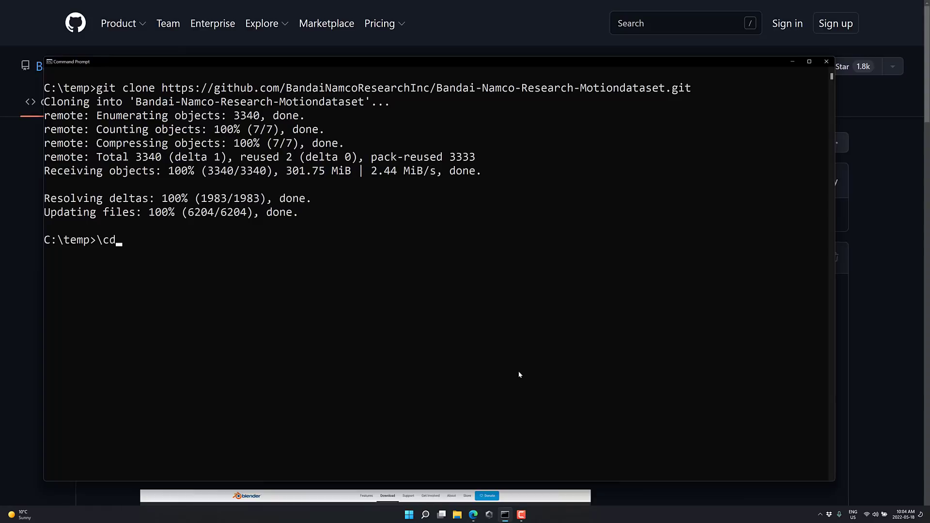
type("\\cd Ba")
key("Tab")
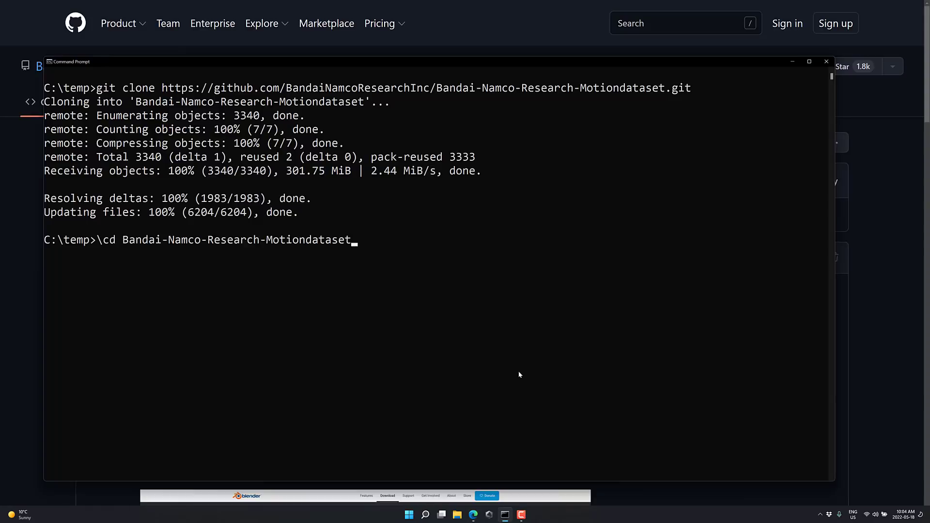
key("Return")
type("cd b")
key("Tab")
key("Return")
type("dir")
key("Return")
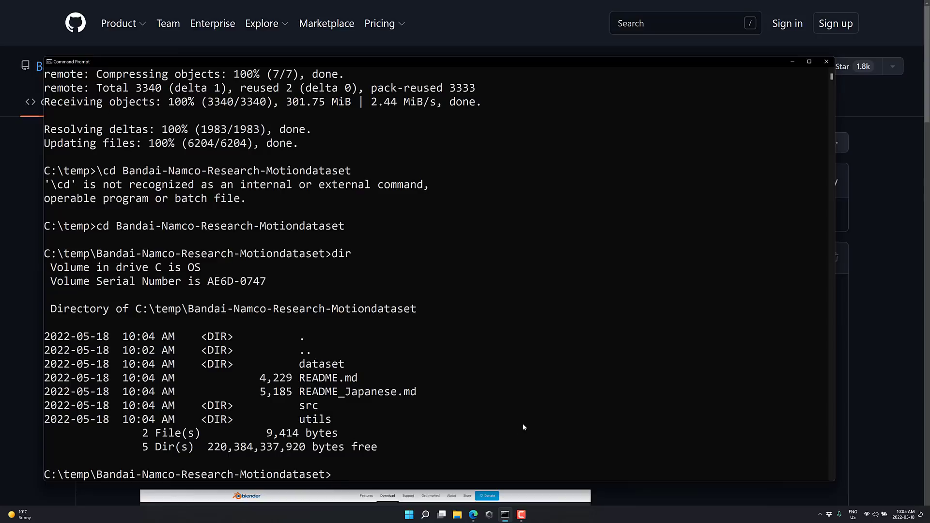
Move into the dataset folder and open it in File Explorer with explorer.
type("cd dataset")
key("Return")
type("explorer .")
key("Return")
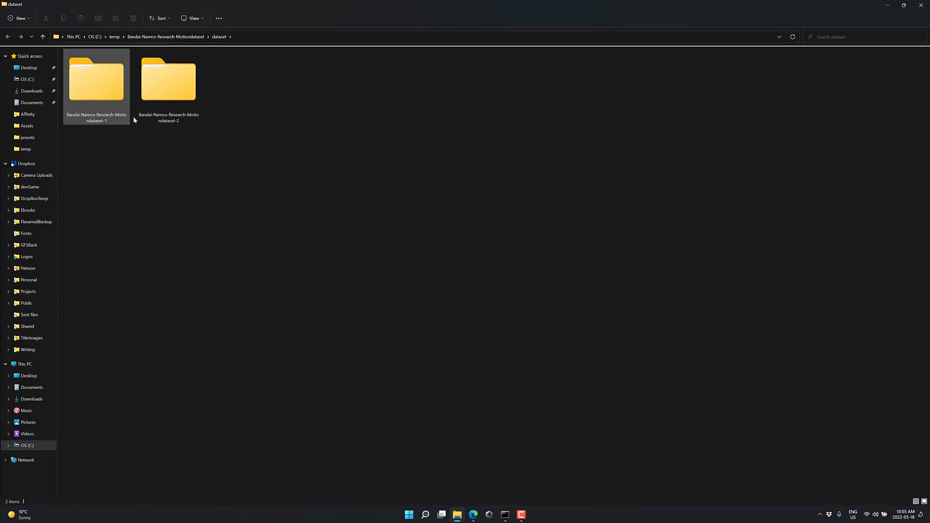
Open Bandai-Namco-Research-Motiondataset-1 > data and enlarge the file view to Large icons.
double_click(113, 76)
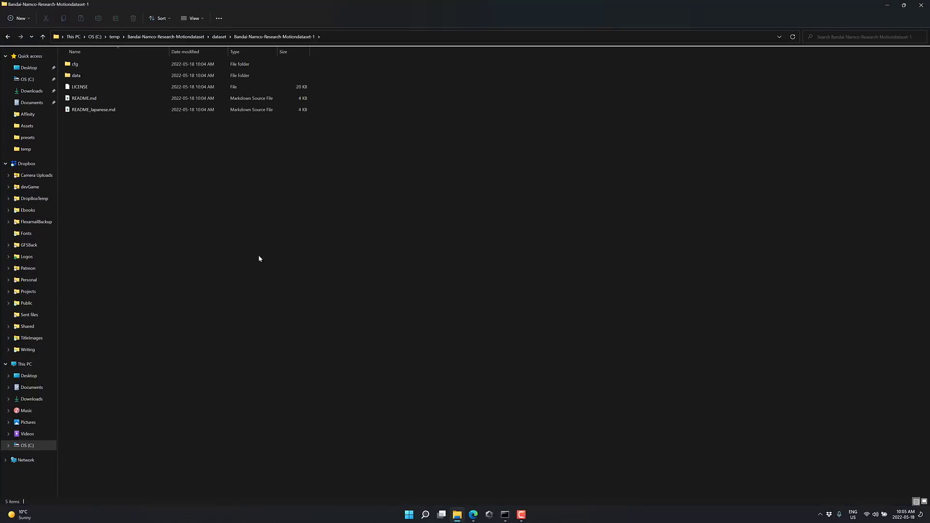
double_click(84, 78)
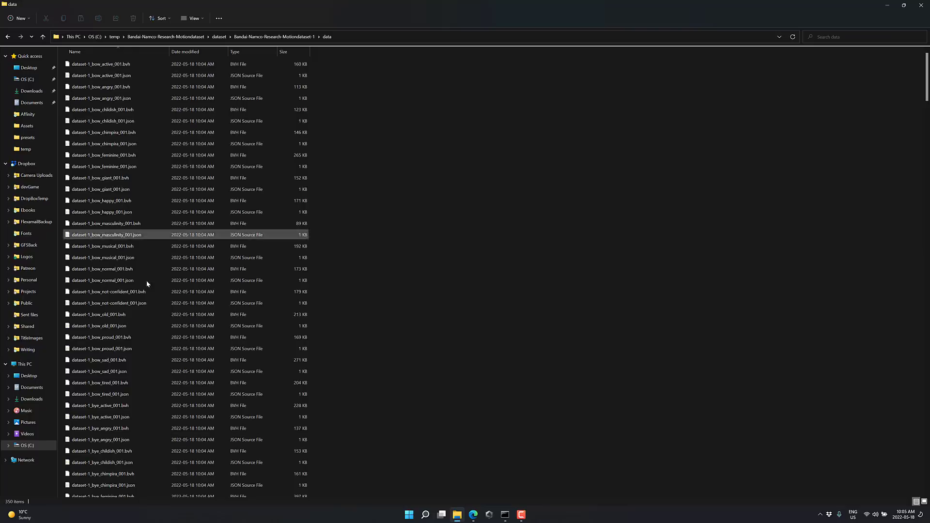
scroll(202, 274, "up", 4, "ctrl")
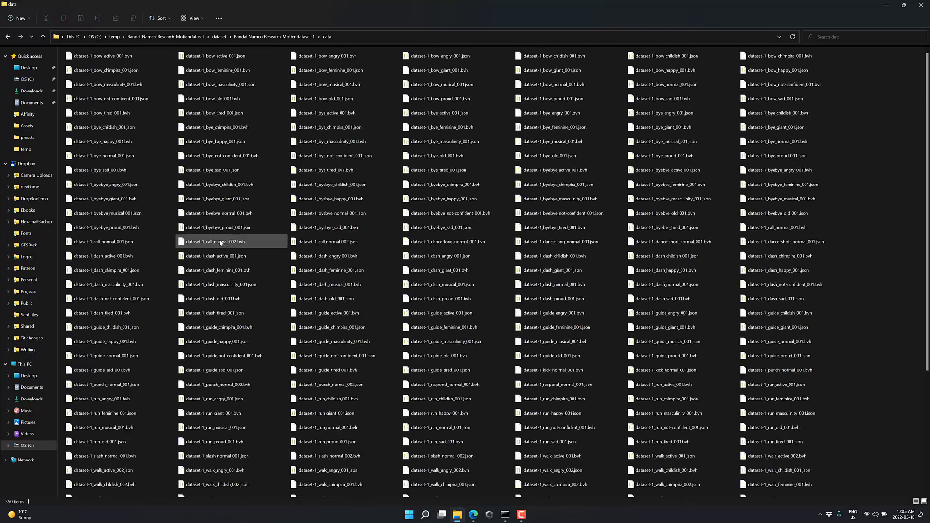
scroll(266, 268, "up", 3, "ctrl")
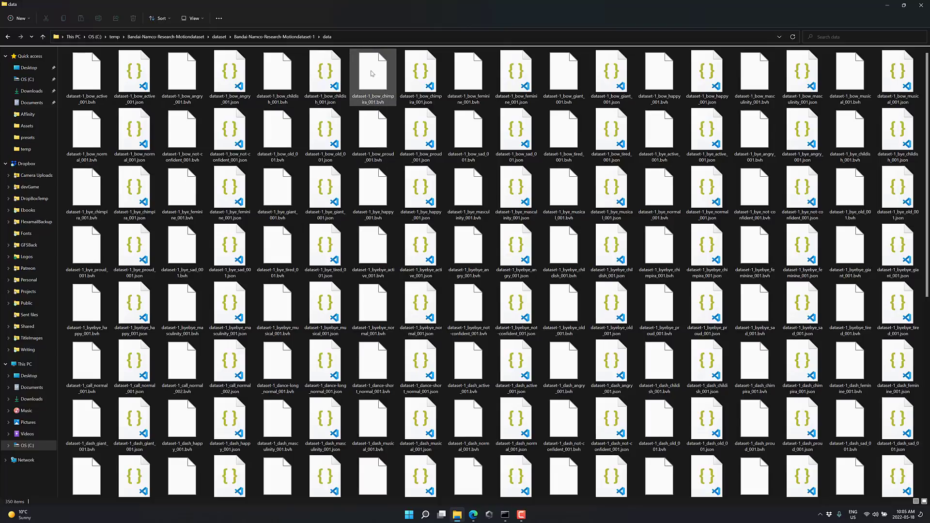
right_click(329, 76)
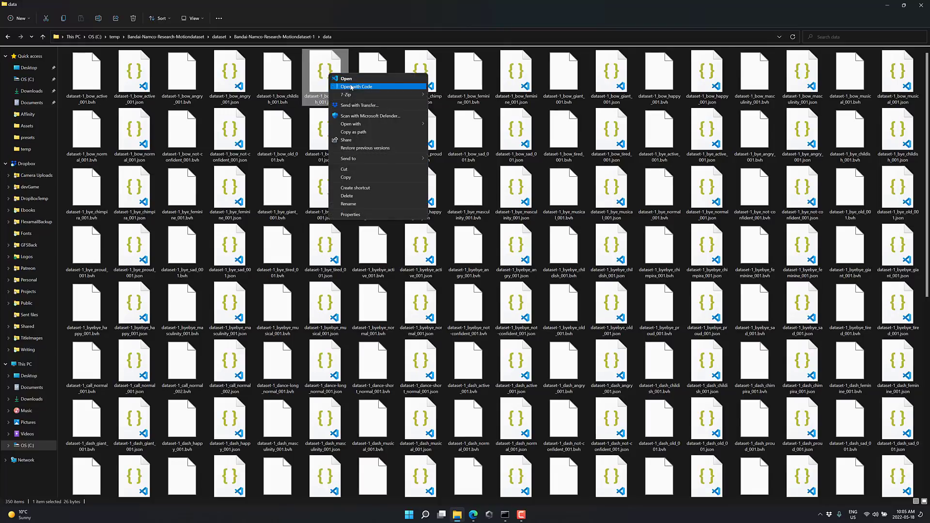
left_click(351, 91)
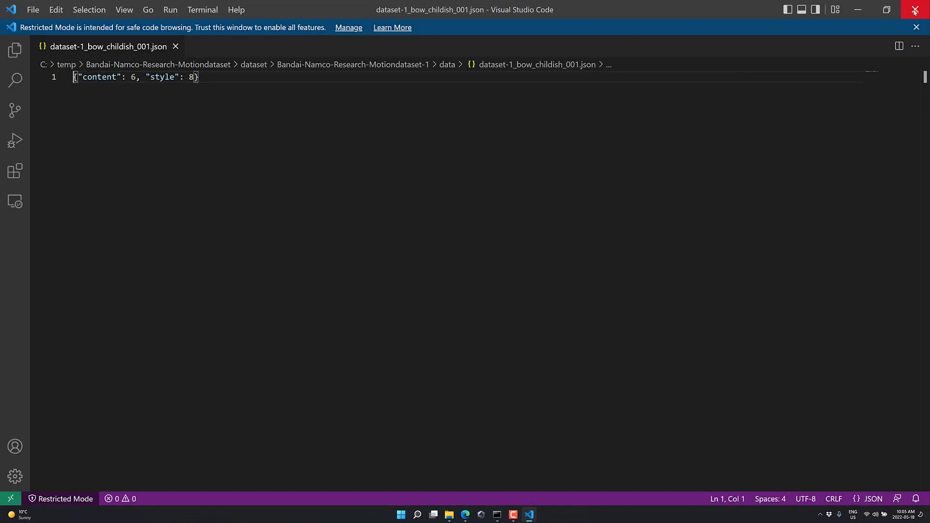
left_click(894, 13)
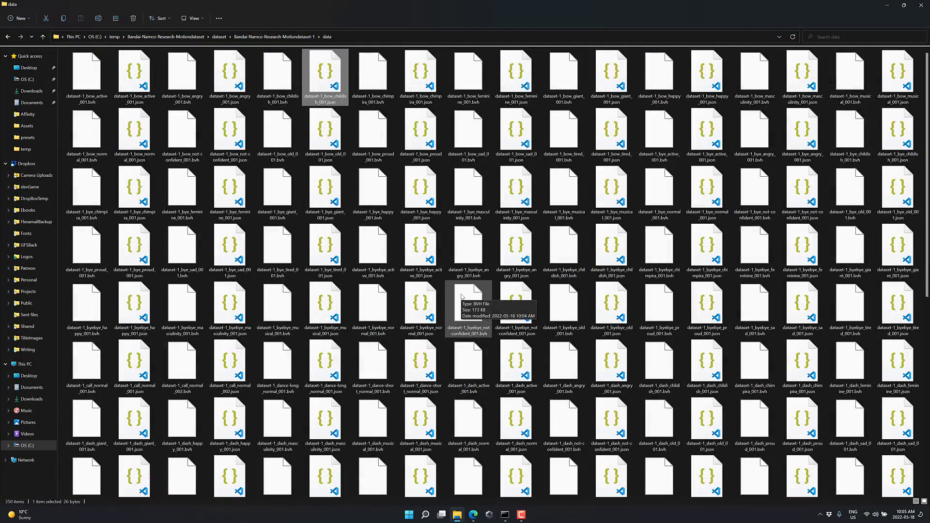
Launch Blender from the Start search and dismiss the splash screen.
key("super")
type("ble")
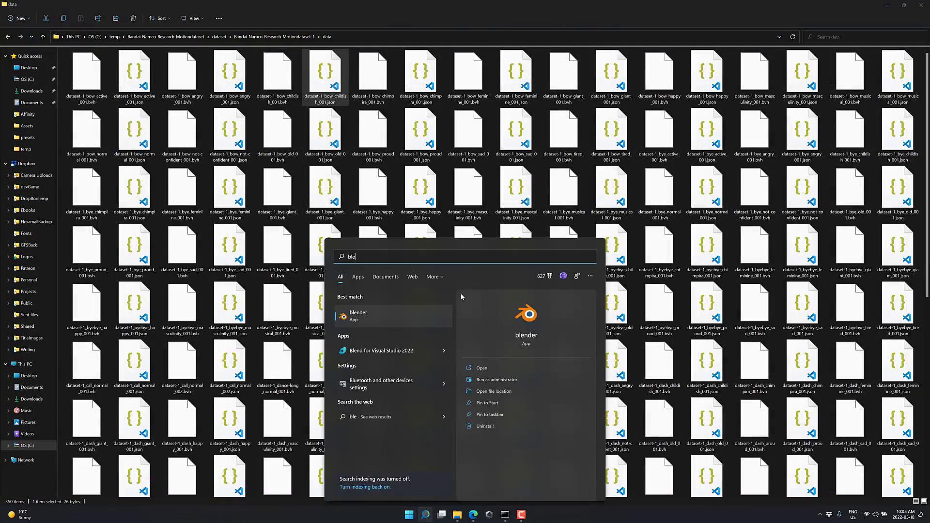
key("Return")
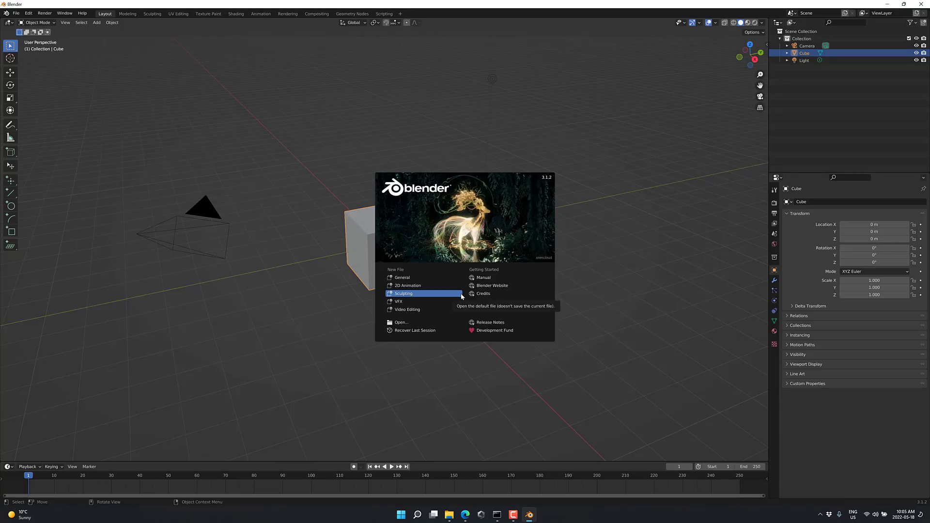
left_click(375, 243)
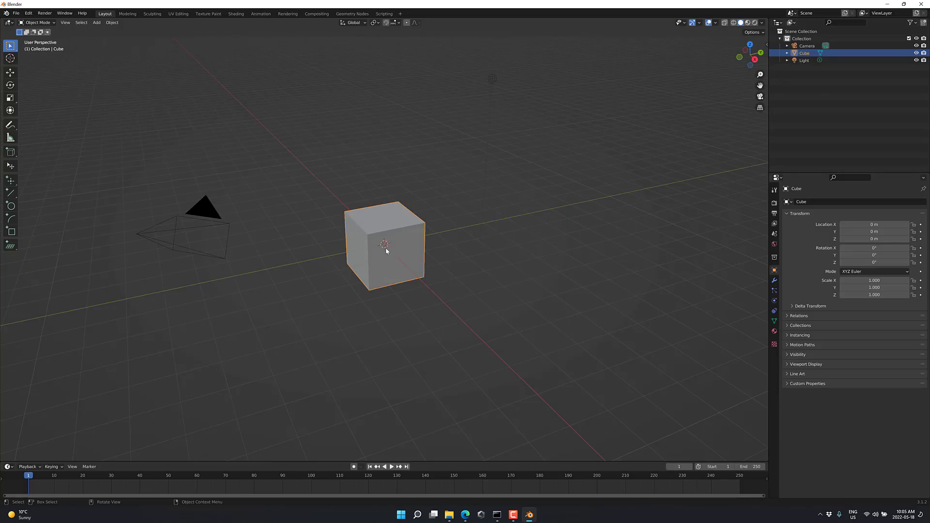
Delete the default cube, then bring up File > Import.
key("x")
left_click(386, 249)
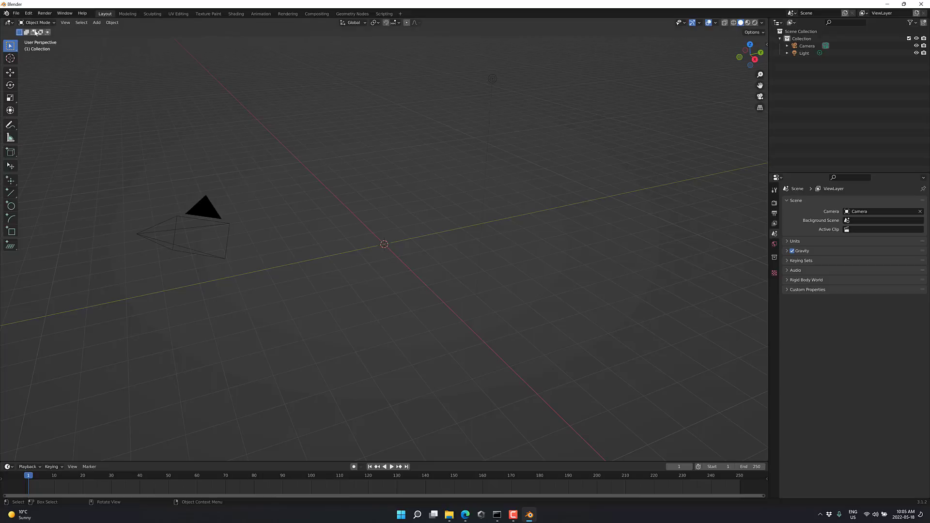
left_click(16, 13)
mouse_move(57, 113)
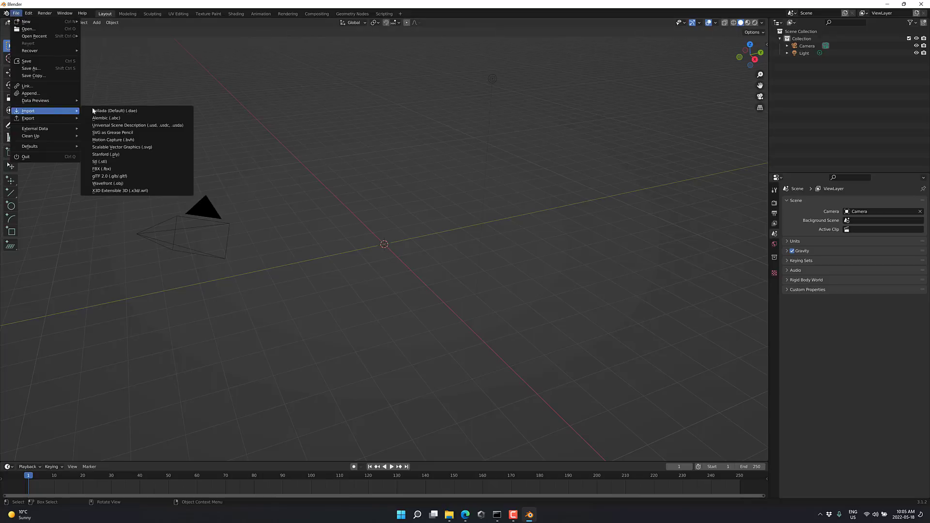
Start a BVH import and browse C:\Temp to the dataset-1 data folder.
left_click(121, 140)
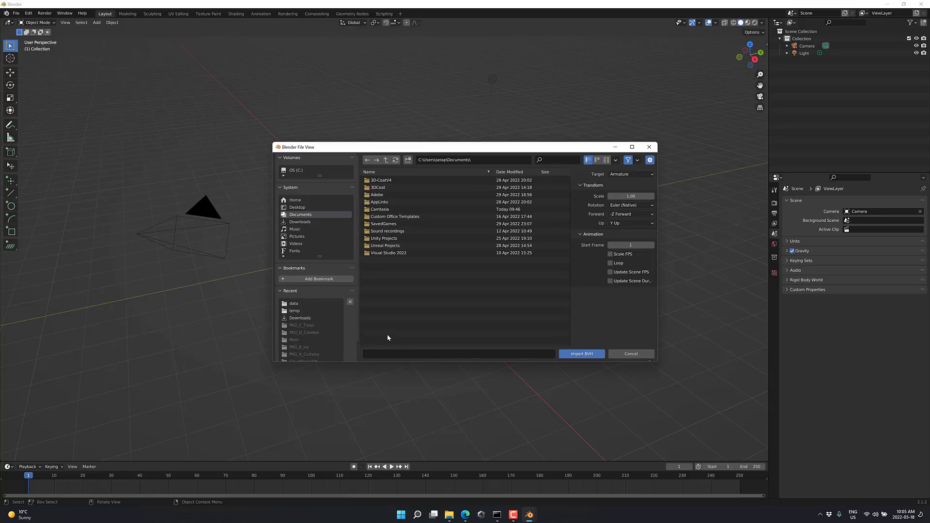
left_click(303, 170)
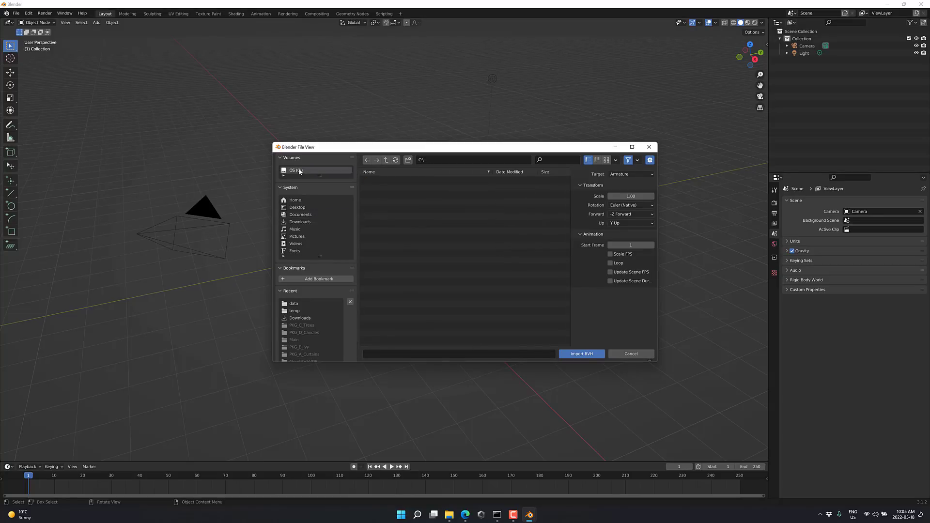
left_click(373, 216)
double_click(373, 216)
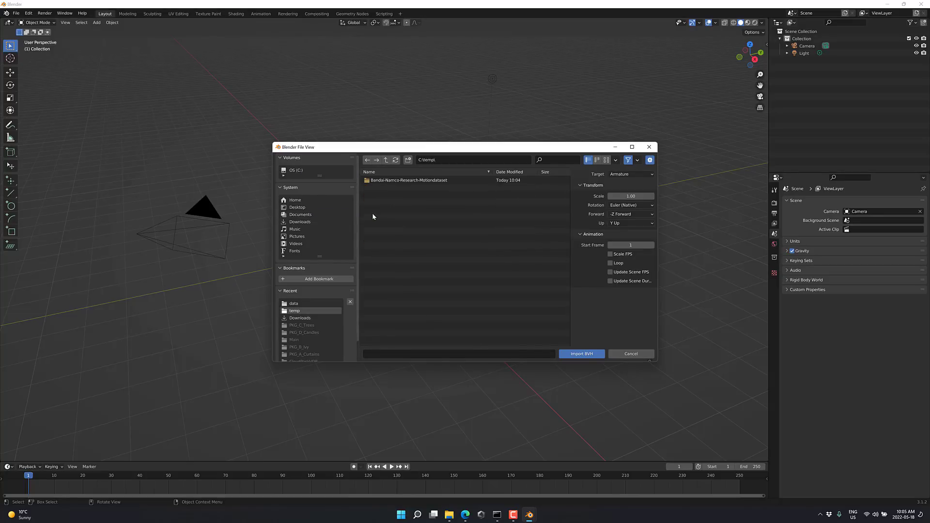
double_click(388, 180)
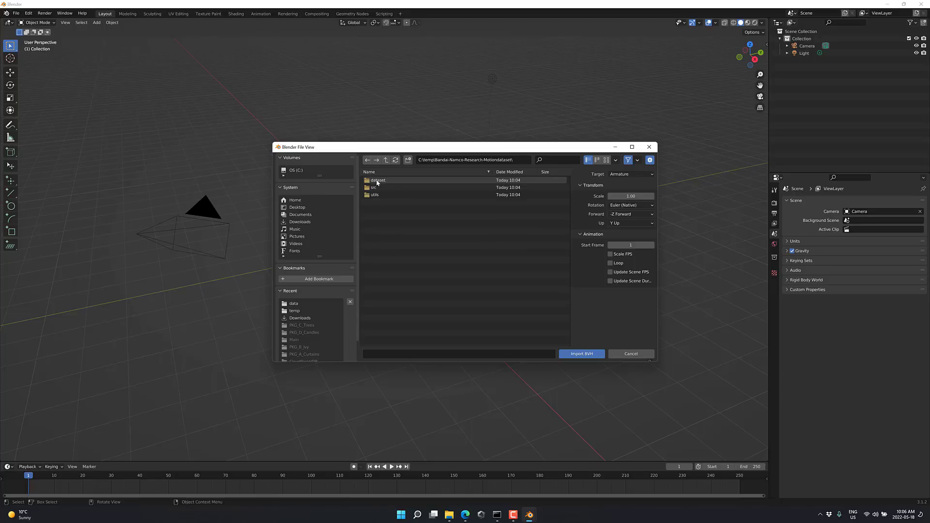
double_click(383, 180)
left_click(395, 181)
double_click(396, 181)
left_click(380, 189)
double_click(380, 189)
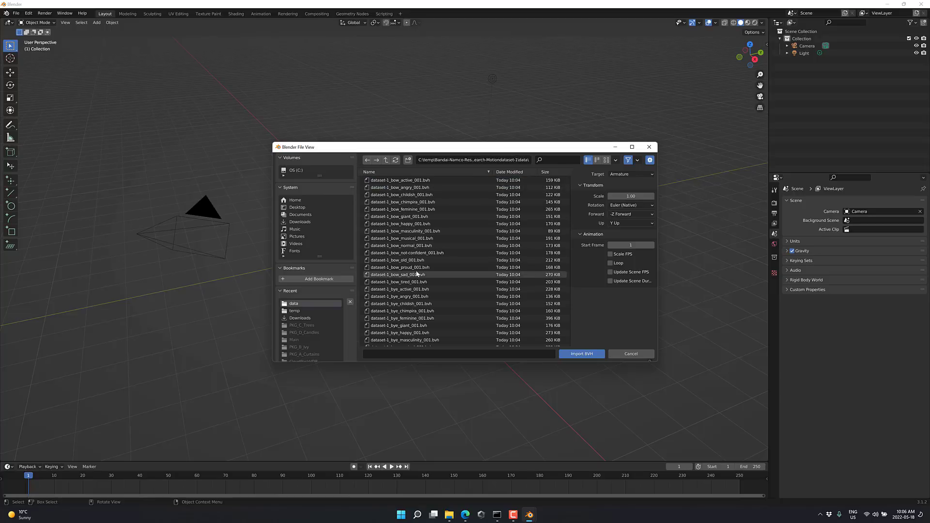
Select walk-left_happy_001.bvh and import it as an armature.
scroll(395, 214, "down", 5)
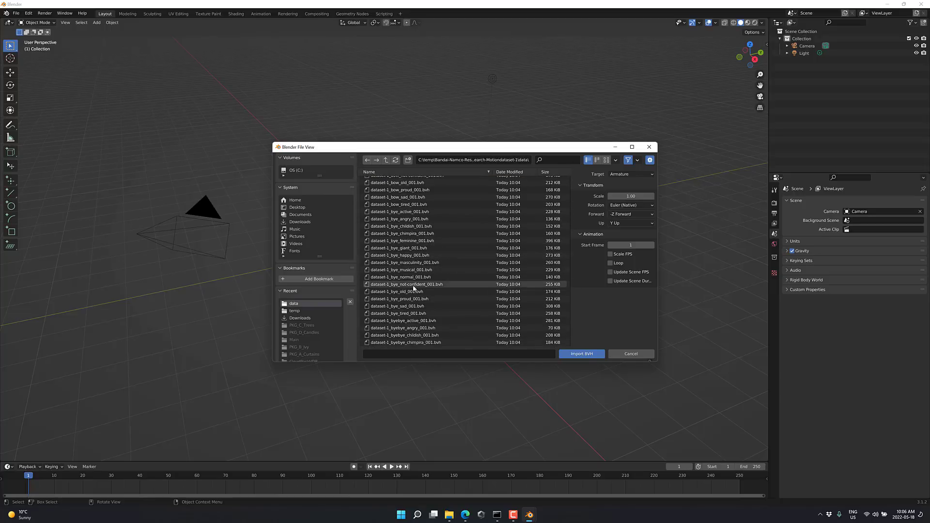
scroll(409, 252, "down", 4)
scroll(409, 253, "down", 10)
scroll(409, 253, "down", 10)
scroll(410, 253, "down", 10)
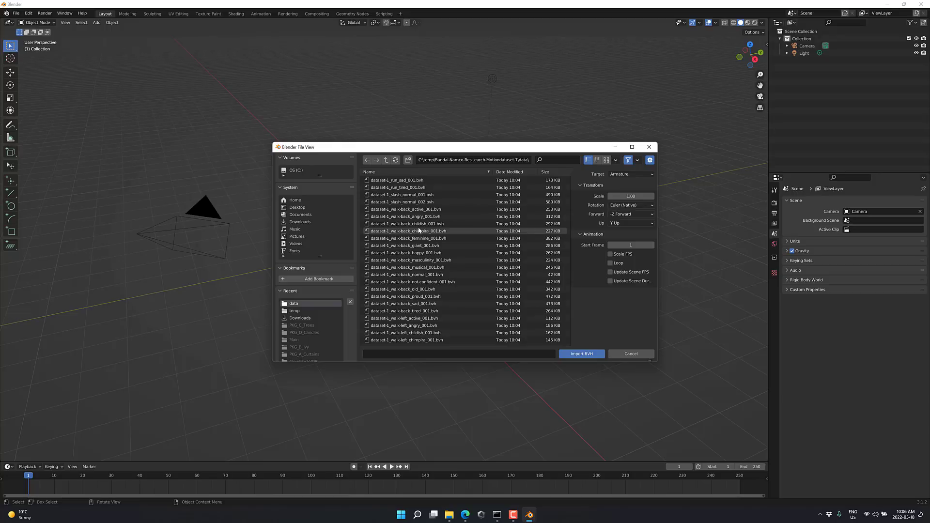
scroll(415, 265, "down", 3)
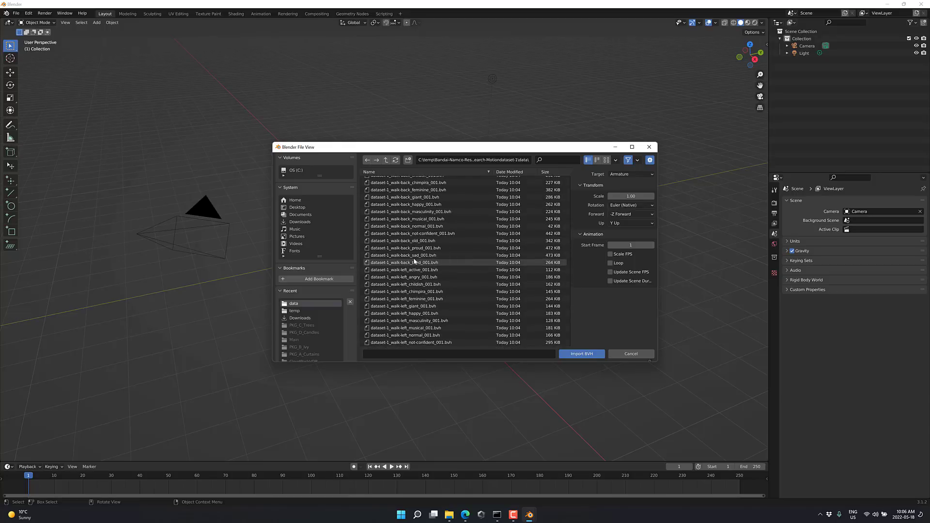
scroll(414, 261, "down", 3)
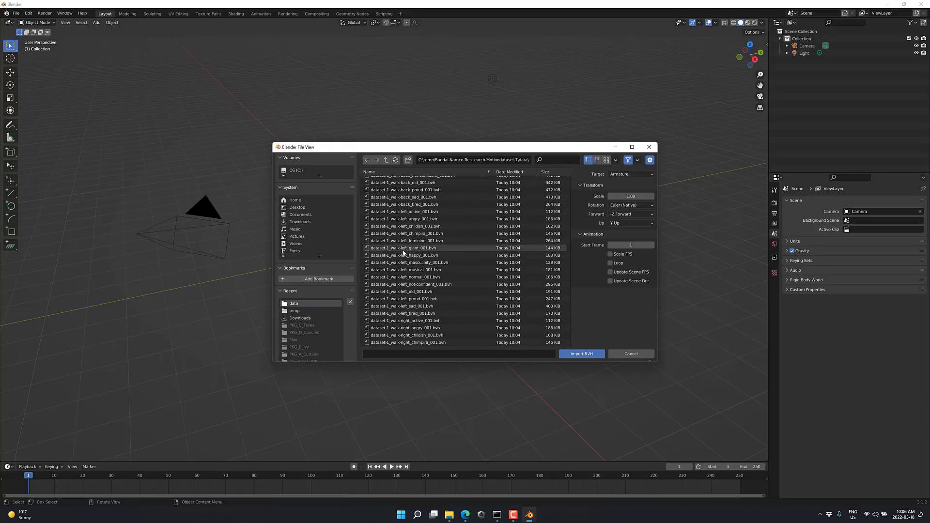
left_click(403, 254)
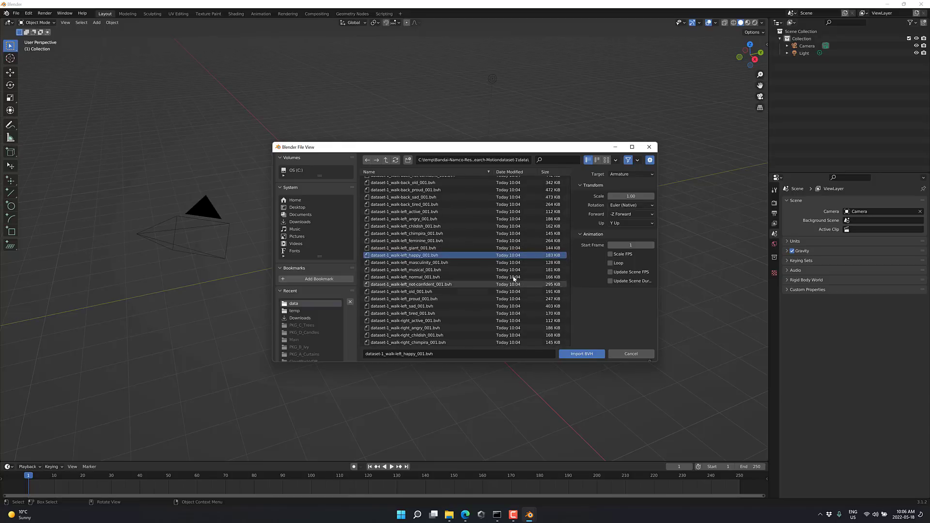
left_click(582, 353)
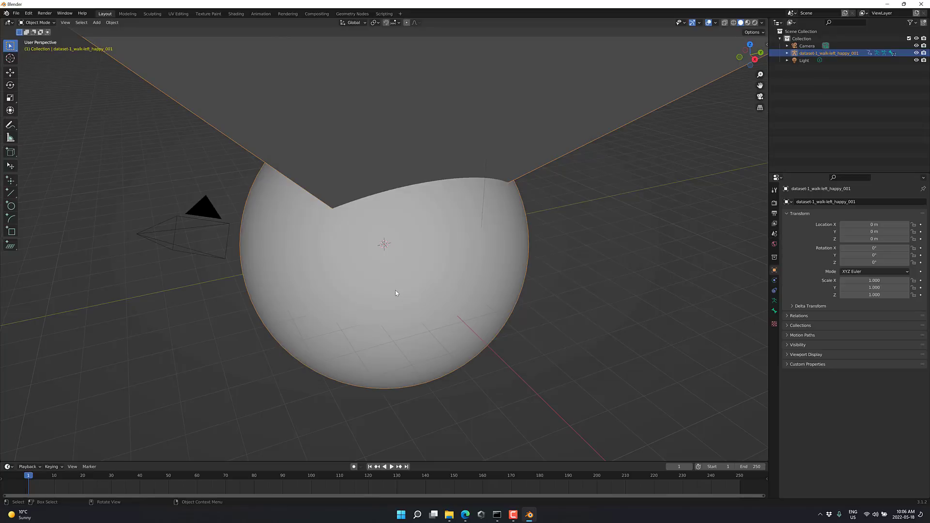
left_click(16, 13)
mouse_move(44, 111)
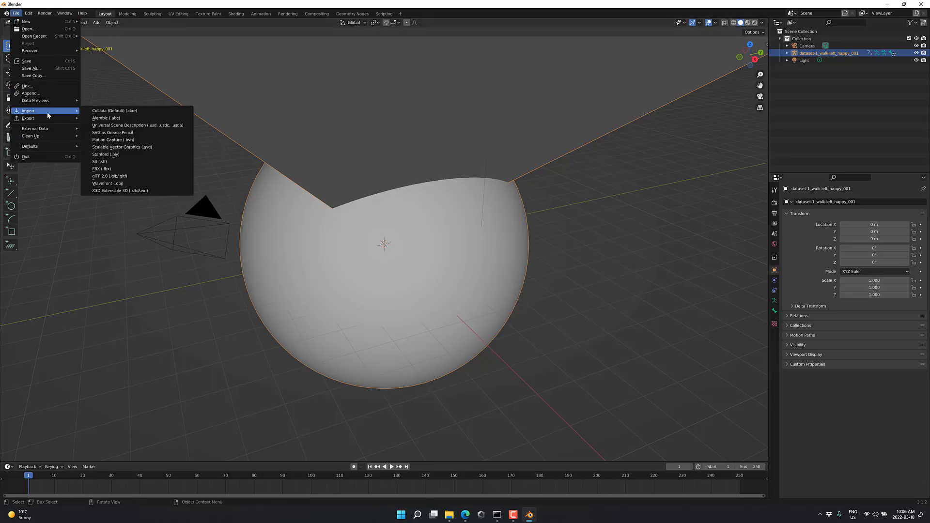
left_click(134, 141)
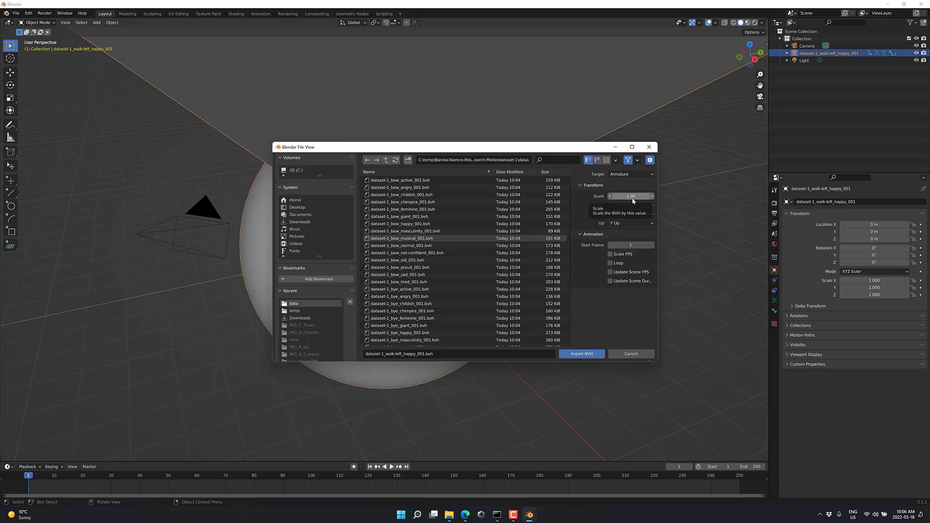
left_click(630, 354)
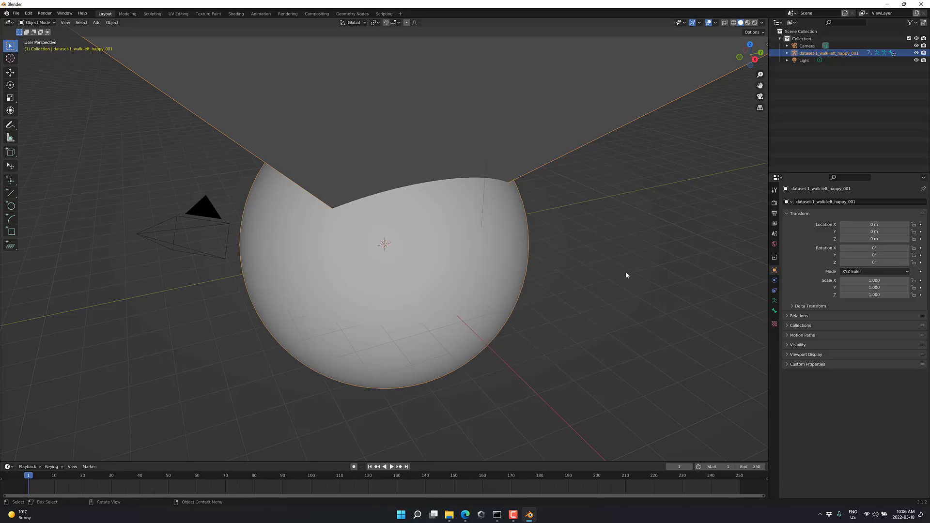
Deselect the walk armature and zoom and orbit to show the full skeleton beside the root bone.
left_click(625, 269)
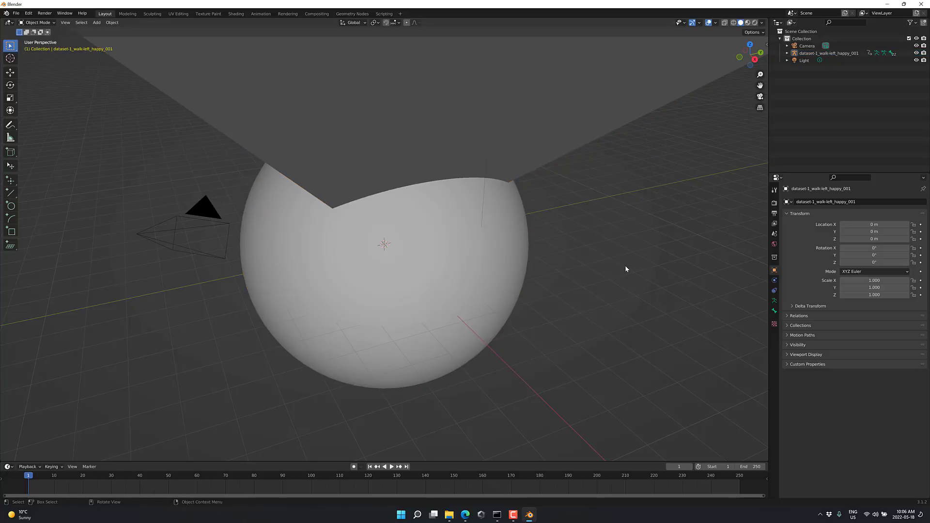
scroll(625, 270, "up", 5)
scroll(476, 264, "down", 5)
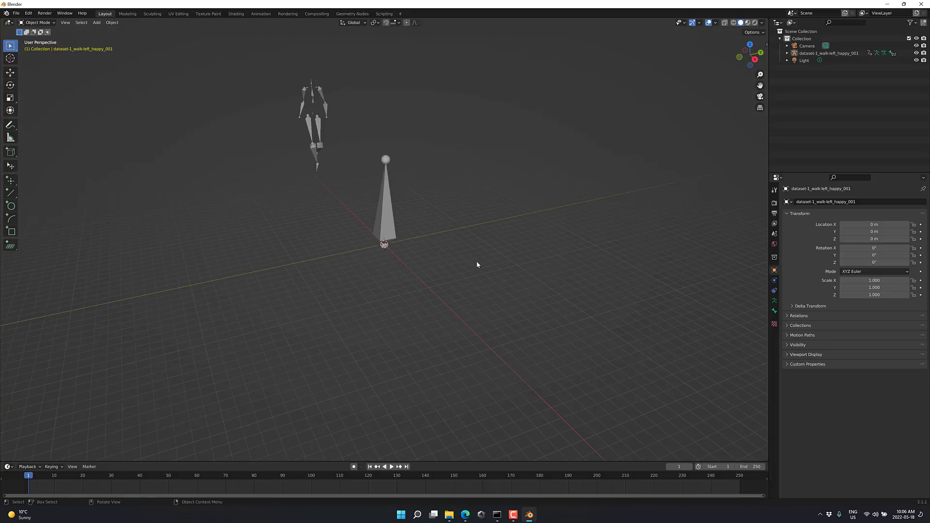
middle_click_drag(477, 265, 197, 153)
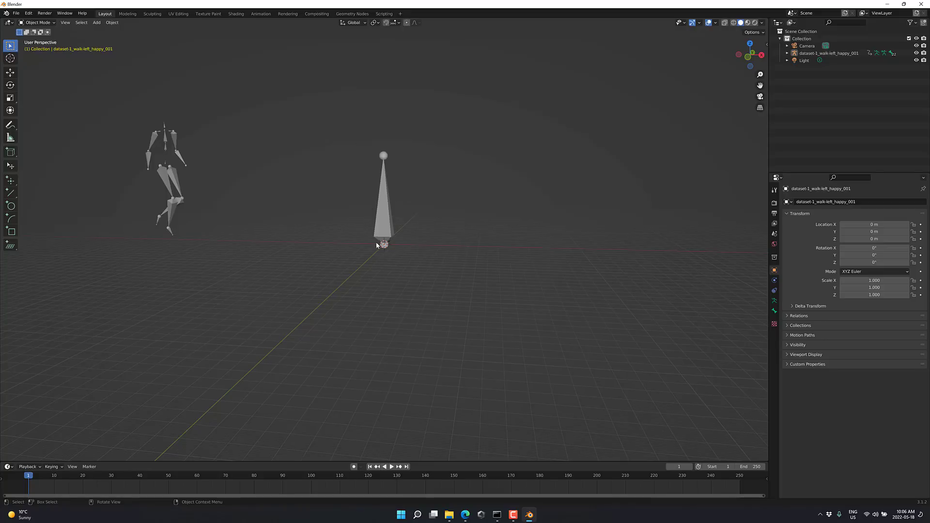
In Edit Mode, scale the tall root bone to zero with S 0, then return to Object Mode.
left_click(37, 23)
left_click(50, 41)
left_click(384, 190)
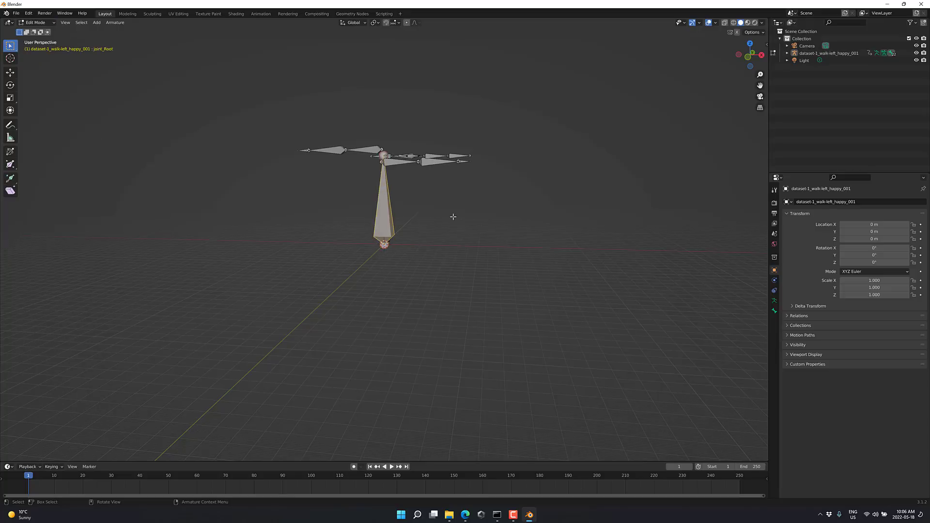
type("s0.0")
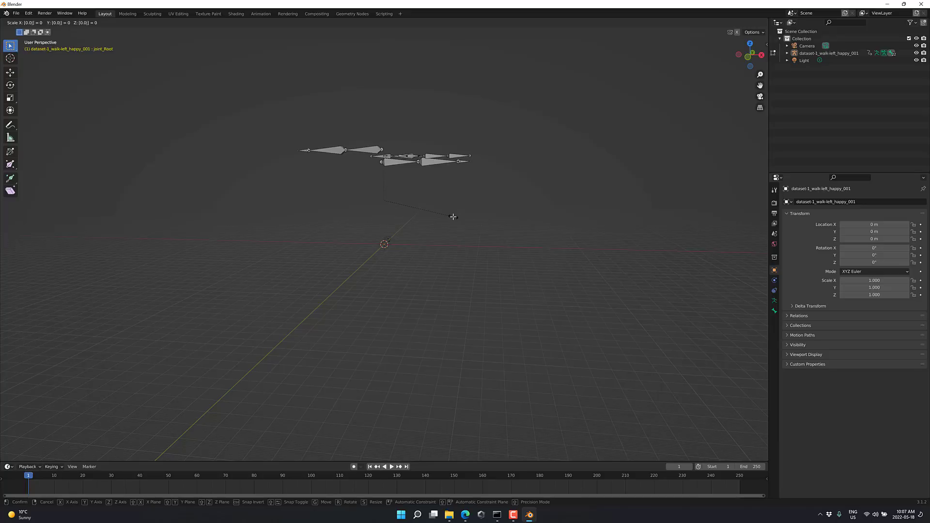
key("Return")
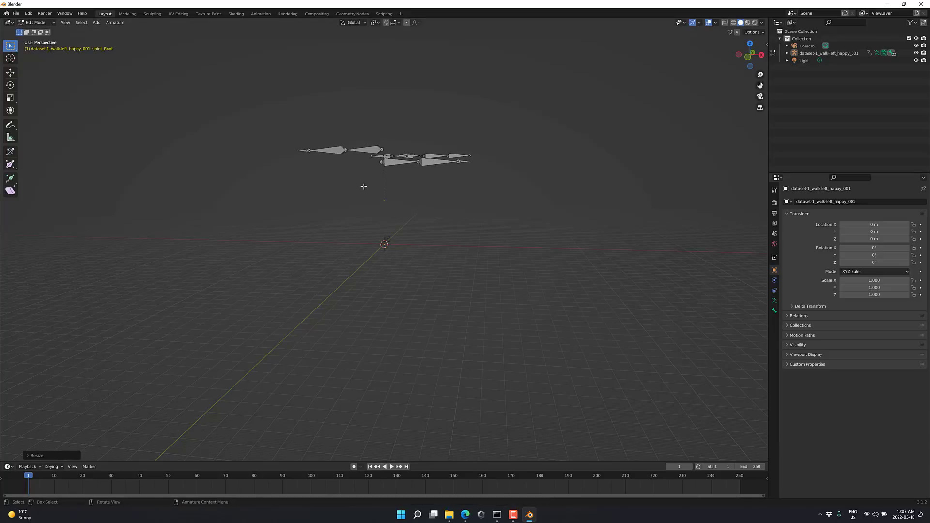
left_click(25, 22)
left_click(35, 28)
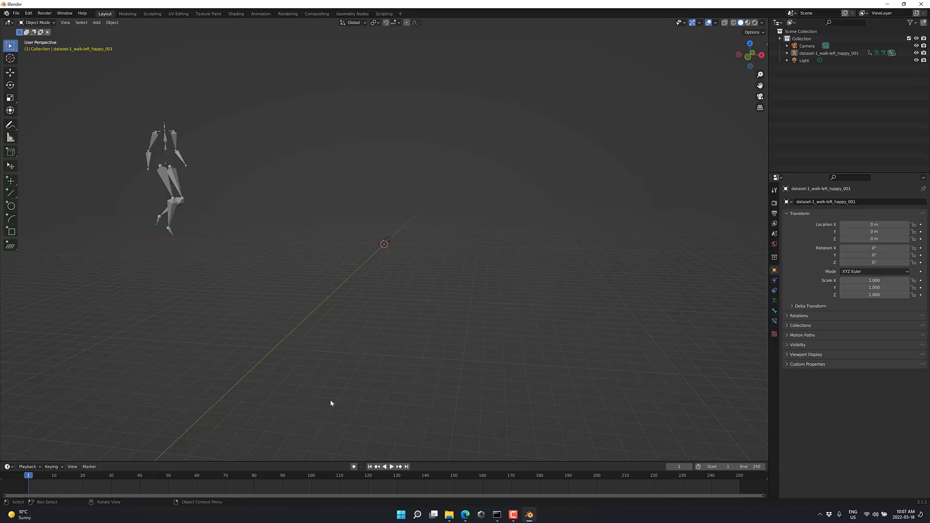
Play the walk-left_happy_001 animation twice, selecting the armature in between, and stop at frame 1.
left_click(393, 467)
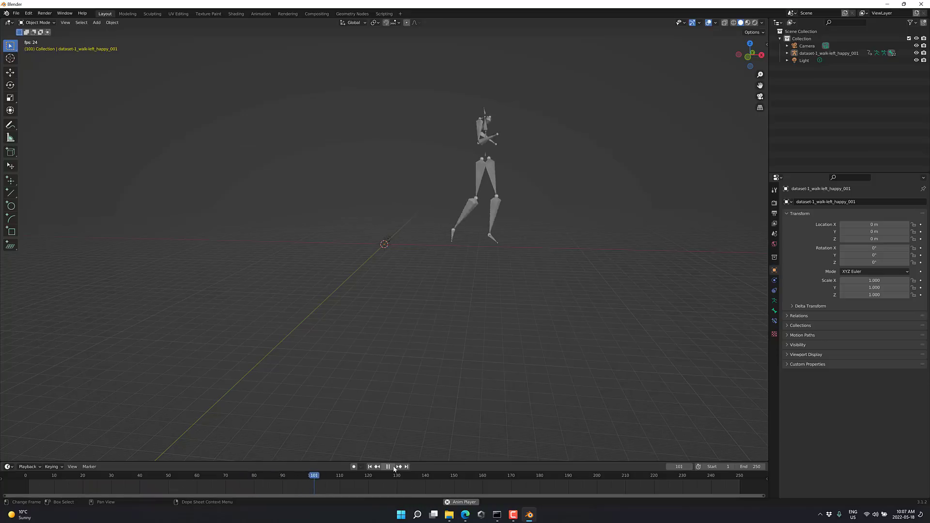
left_click(393, 468)
left_click(806, 53)
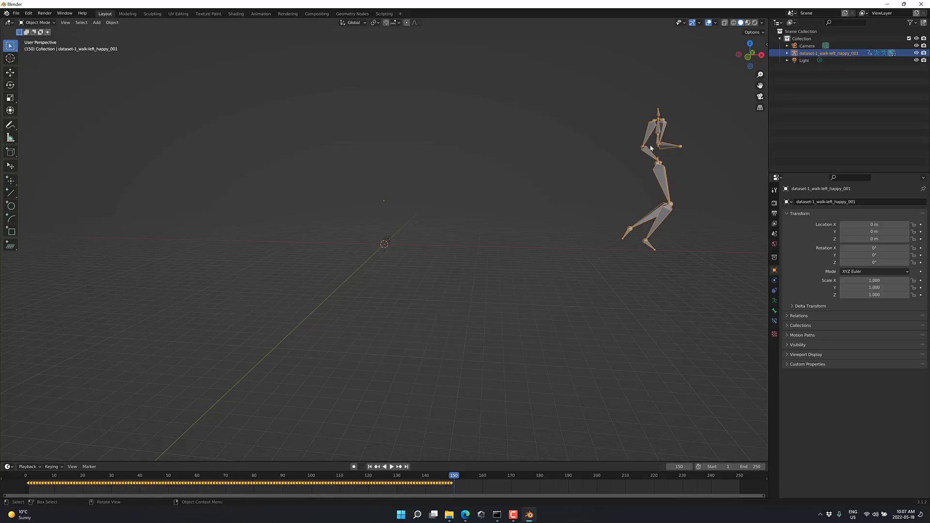
left_click(392, 467)
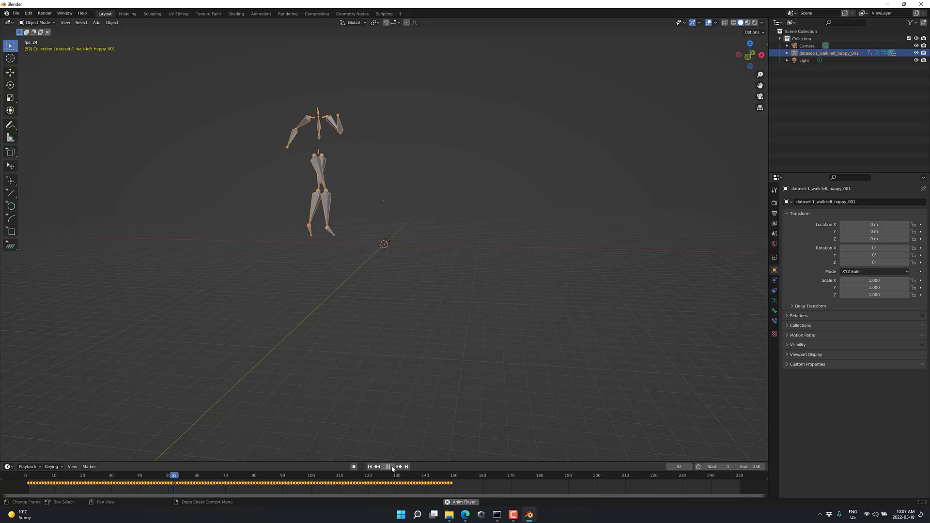
left_click(389, 467)
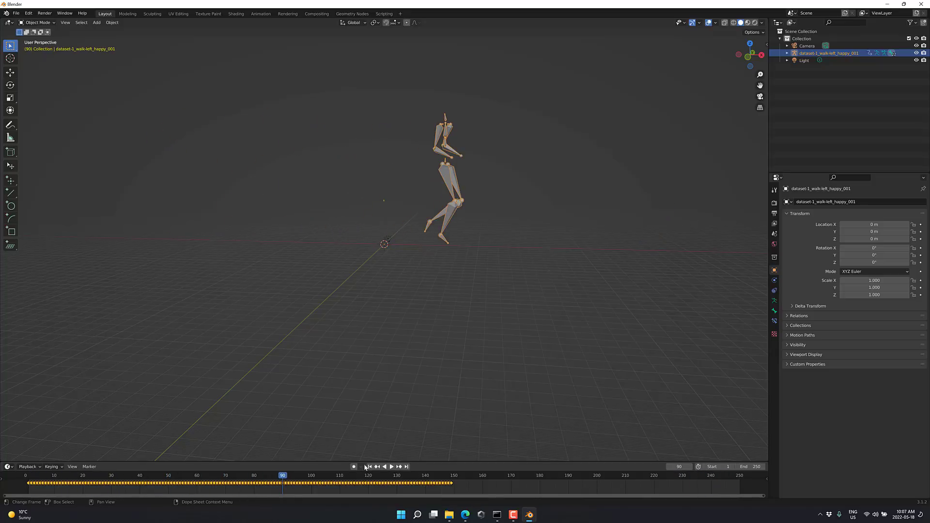
Rewind to frame 1 and import dataset-1_kick_normal_001.bvh as a Motion Capture (.bvh) file.
left_click(371, 467)
left_click(16, 13)
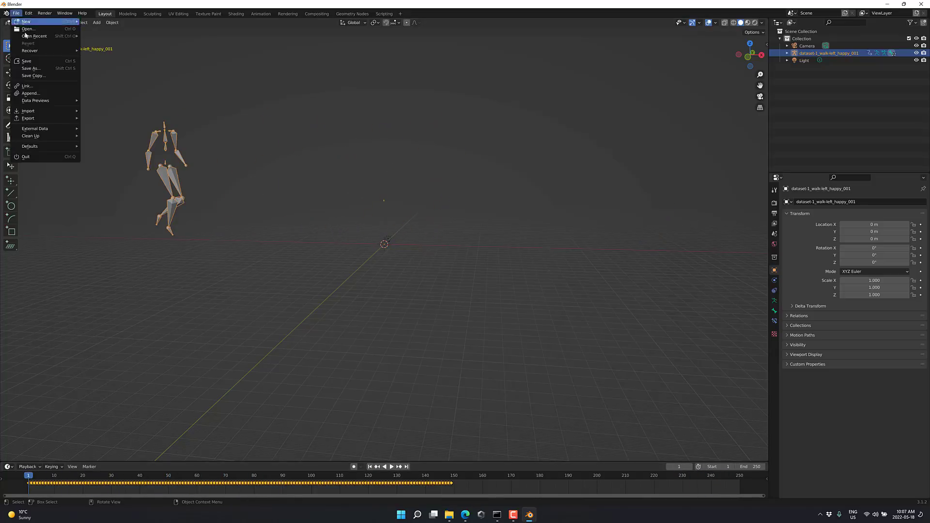
mouse_move(42, 111)
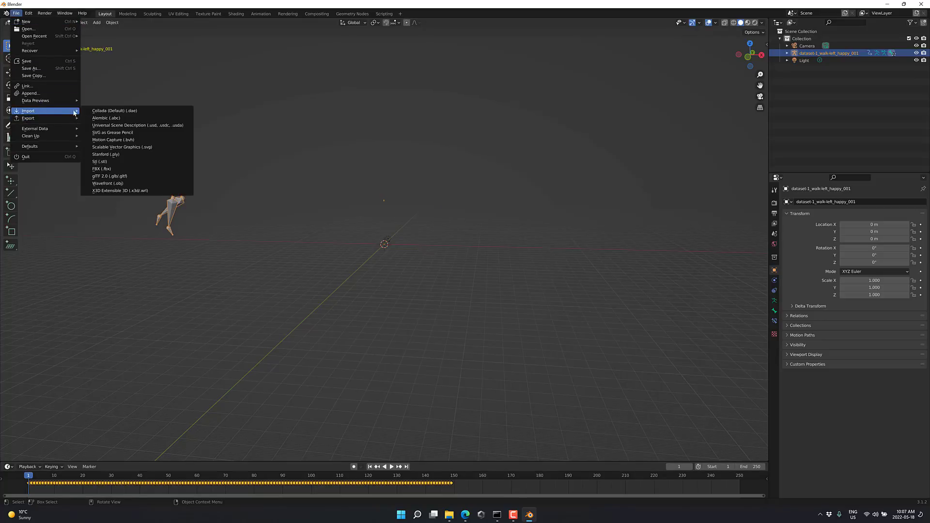
left_click(113, 139)
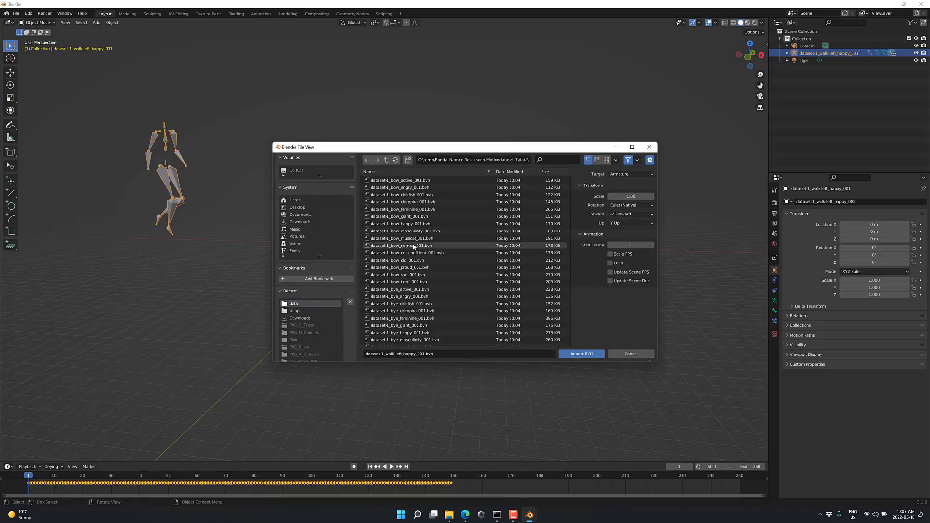
scroll(413, 247, "down", 3)
scroll(413, 247, "down", 10)
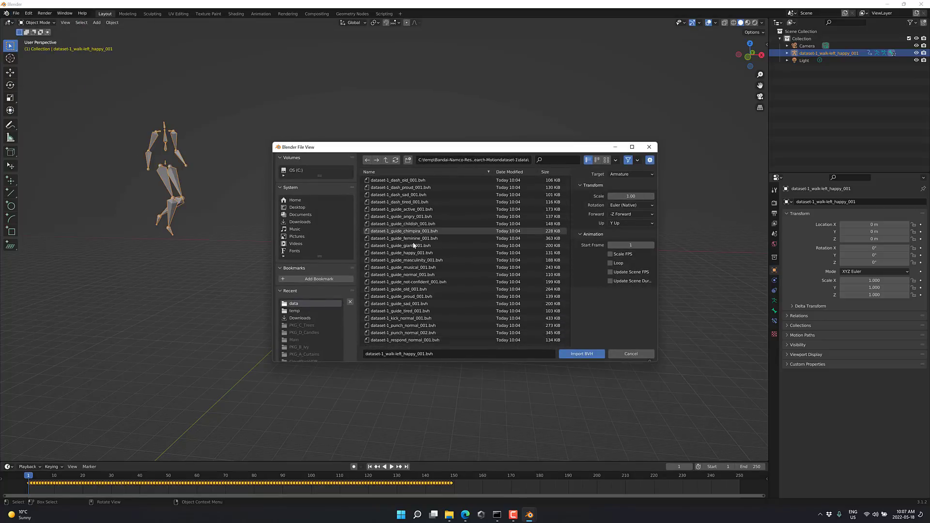
scroll(413, 246, "down", 2)
left_click(406, 260)
left_click(582, 353)
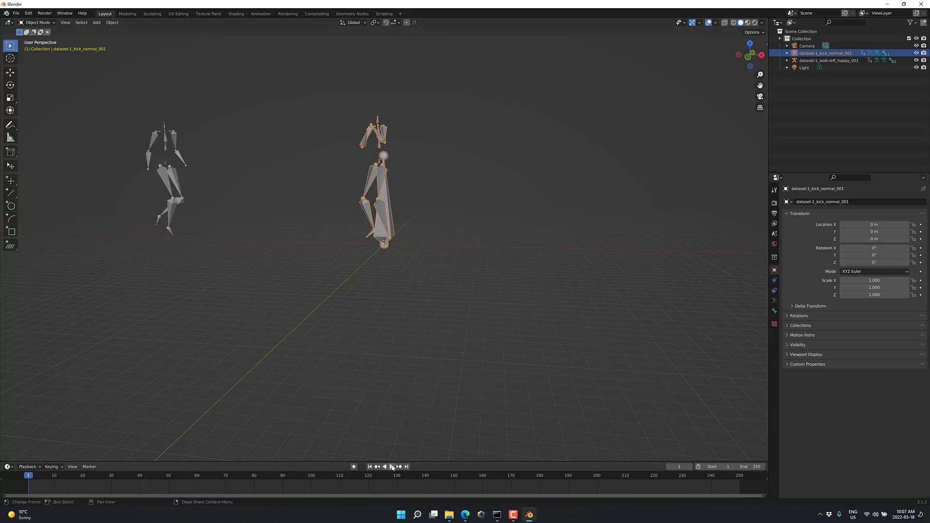
Shrink the kick armature's root bone in Edit Mode, play both animations, then return to the browser.
key("Tab")
left_click(387, 198)
key("s")
left_click(384, 201)
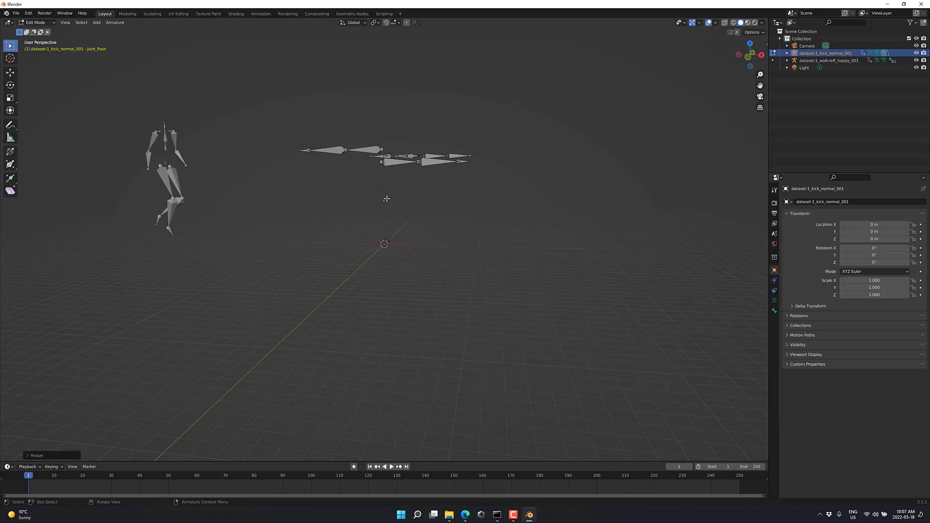
left_click(36, 22)
left_click(38, 31)
left_click(390, 466)
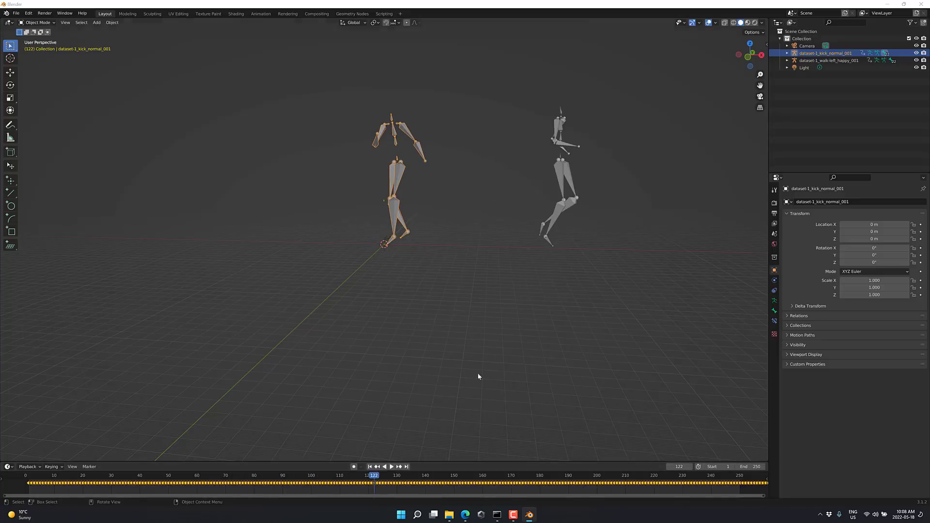
key("alt+Tab")
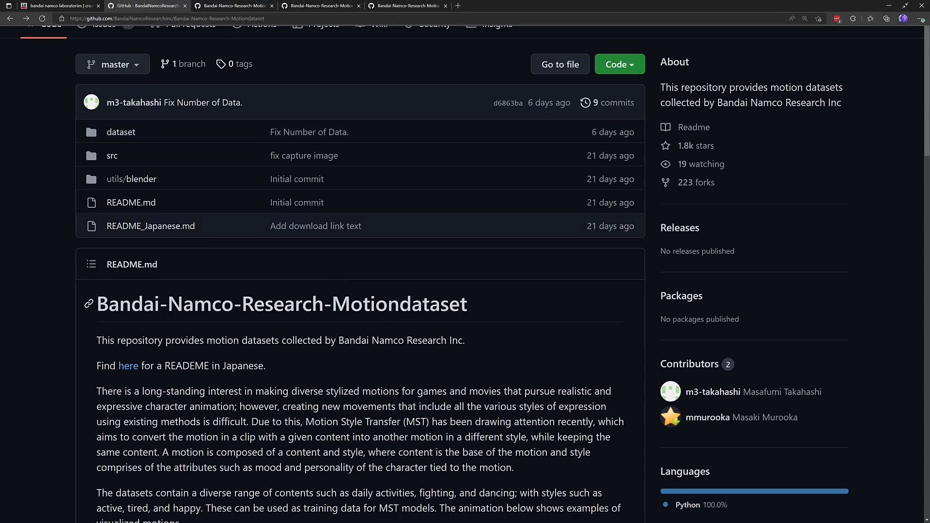
Scroll to the README's License section and open dataset-1's CC BY-NC-ND 4.0 license.
scroll(295, 302, "down", 9)
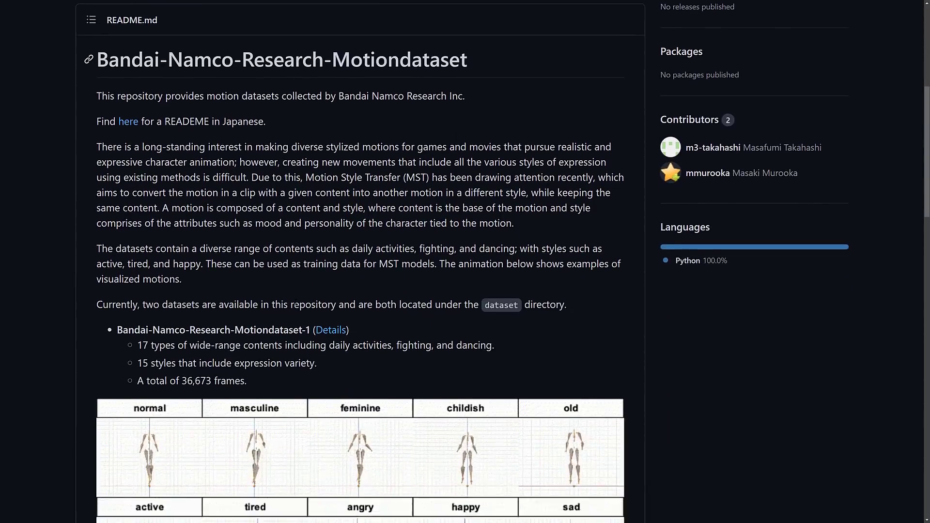
scroll(295, 302, "down", 12)
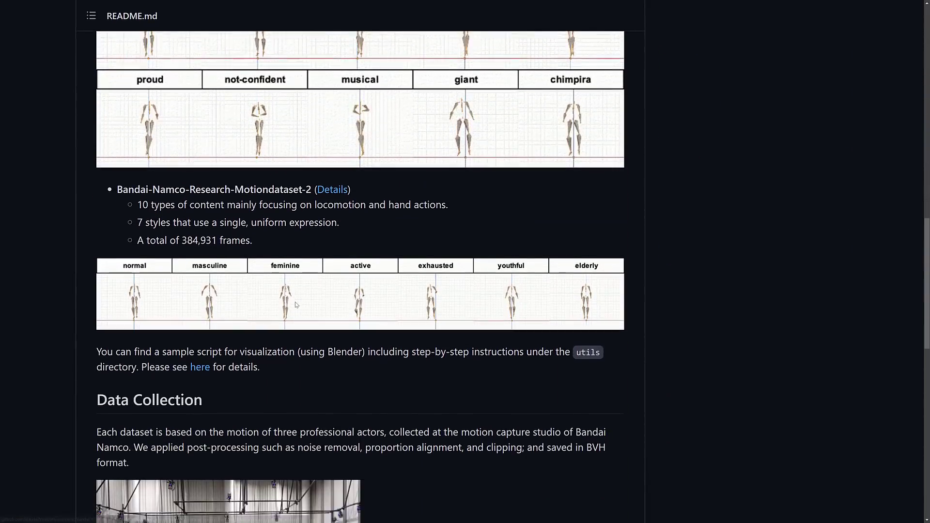
scroll(295, 305, "down", 7)
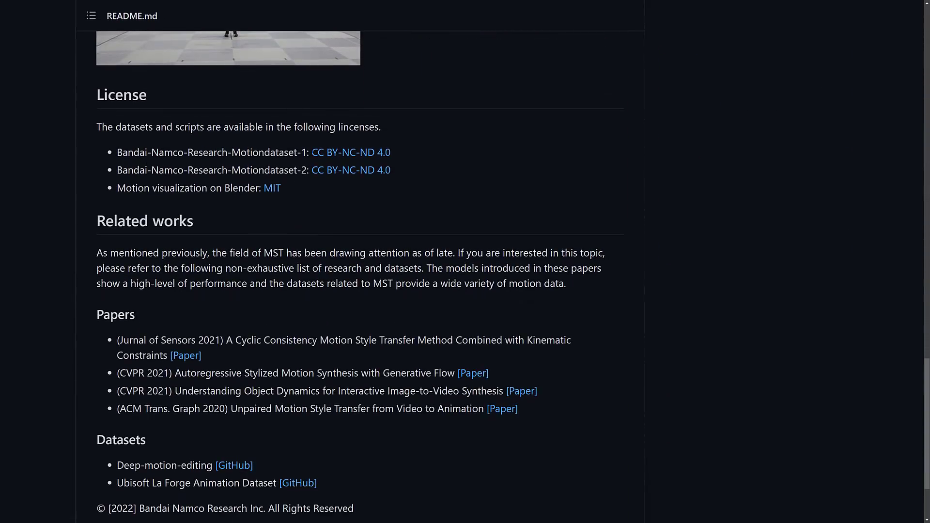
left_click(328, 153)
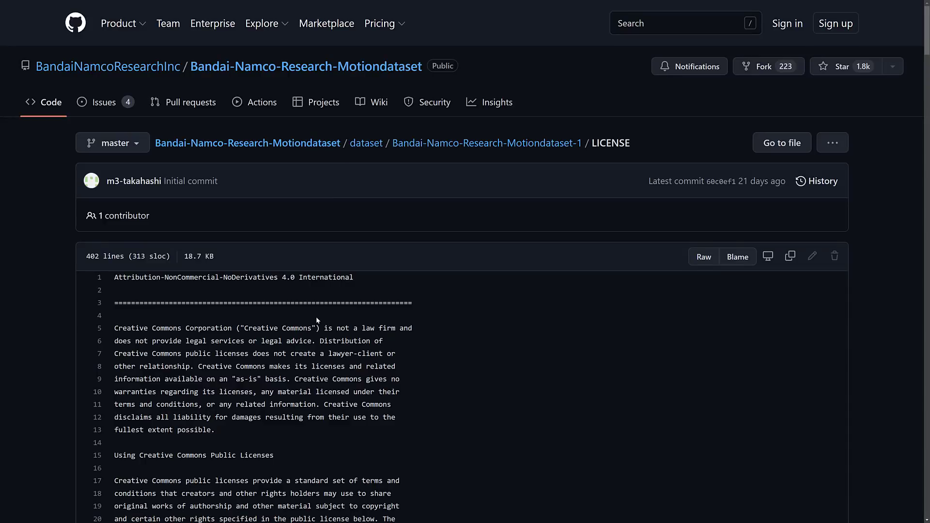
Highlight the Attribution, NonCommercial and NoDerivatives terms in the license title line.
double_click(134, 278)
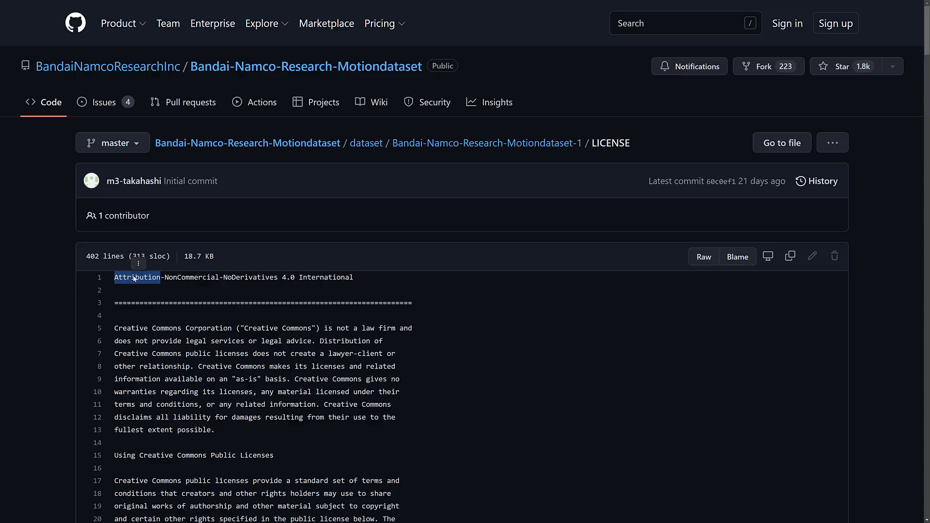
double_click(180, 278)
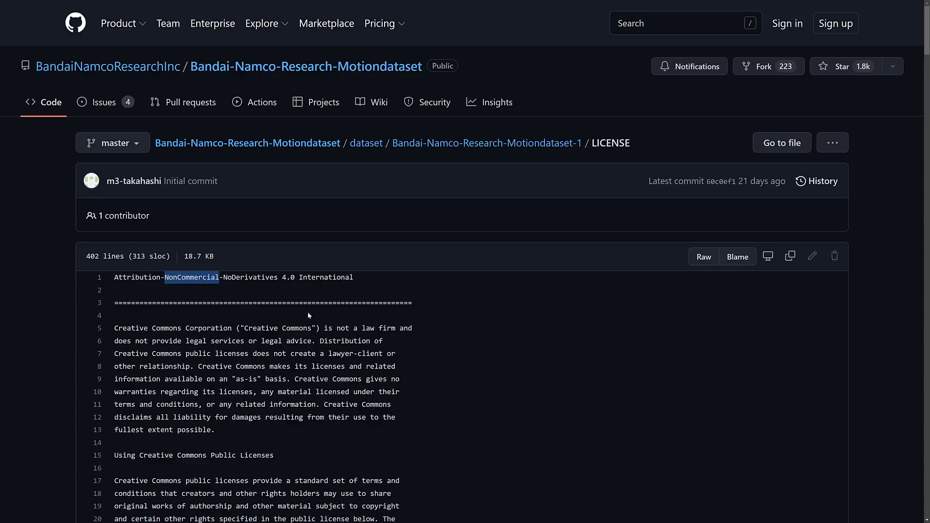
double_click(259, 277)
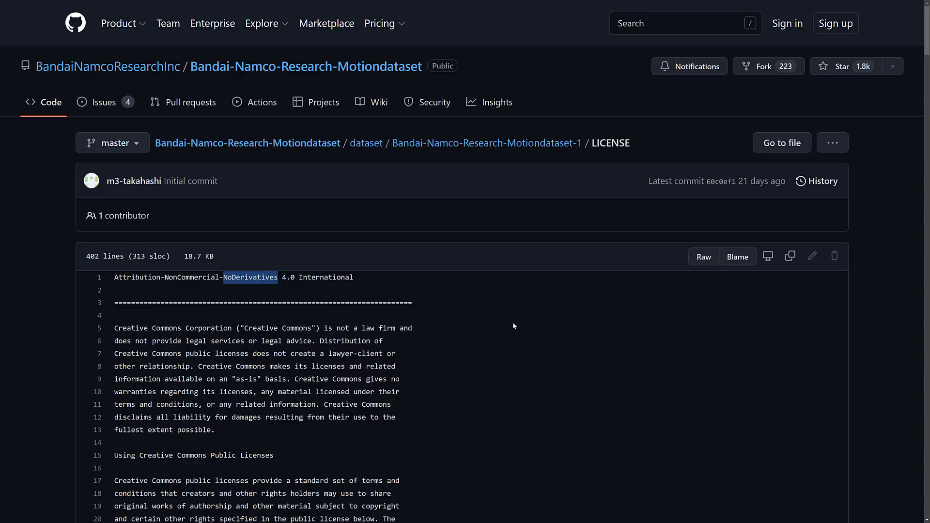
left_click(405, 386)
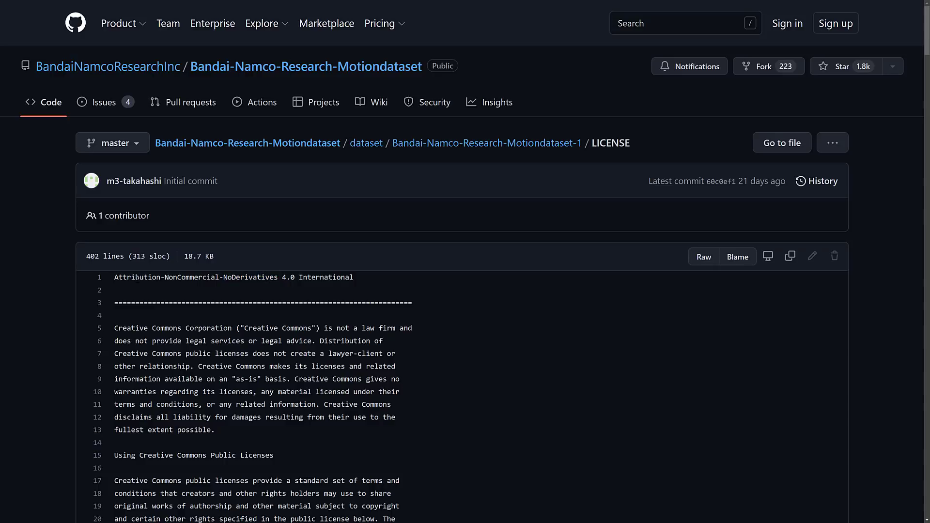
double_click(138, 277)
double_click(192, 277)
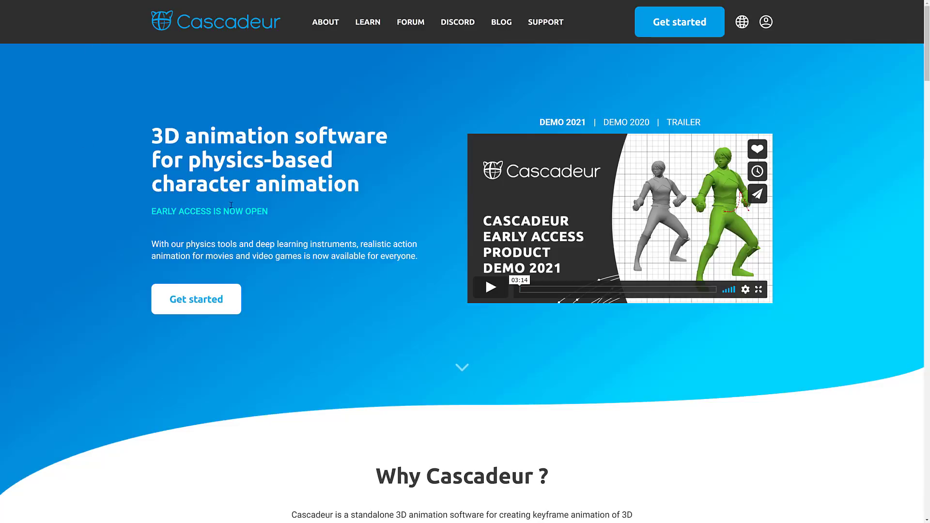
Scroll the Cascadeur homepage down and highlight the 'Let the AI tools help you' section.
scroll(421, 262, "down", 5)
scroll(421, 263, "down", 2)
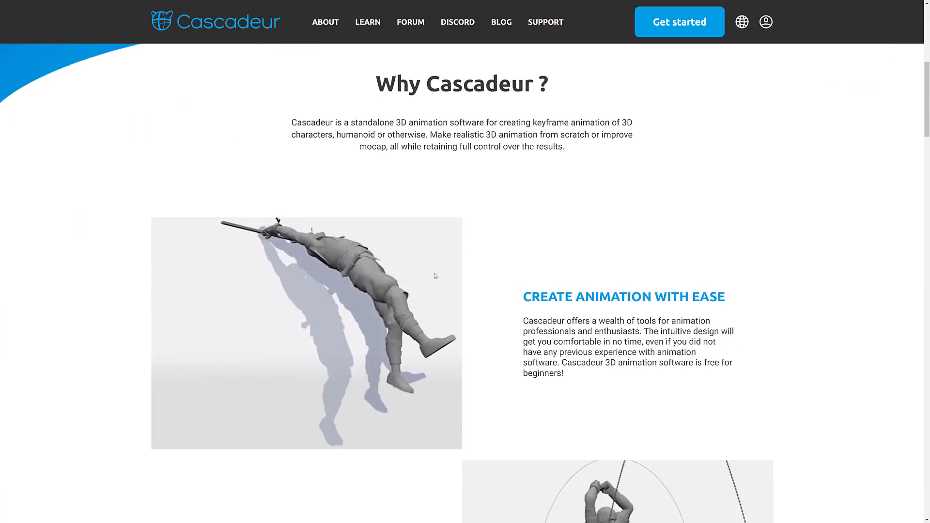
scroll(352, 280, "down", 5)
scroll(352, 280, "down", 5)
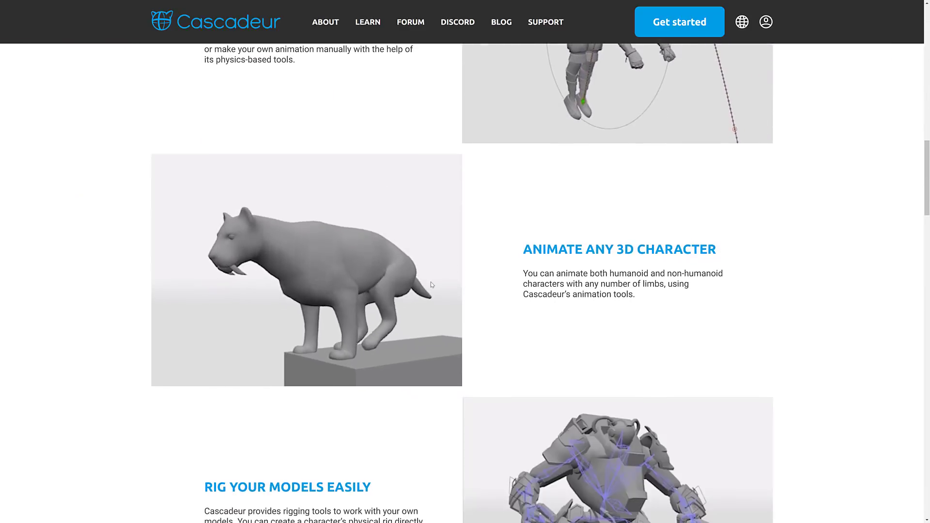
scroll(444, 279, "down", 5)
scroll(443, 280, "down", 4)
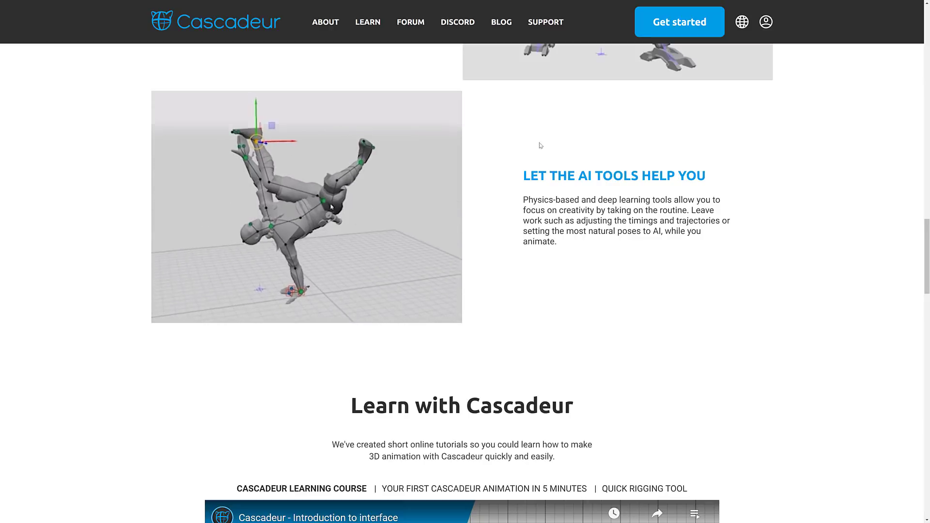
left_click_drag(521, 170, 644, 232)
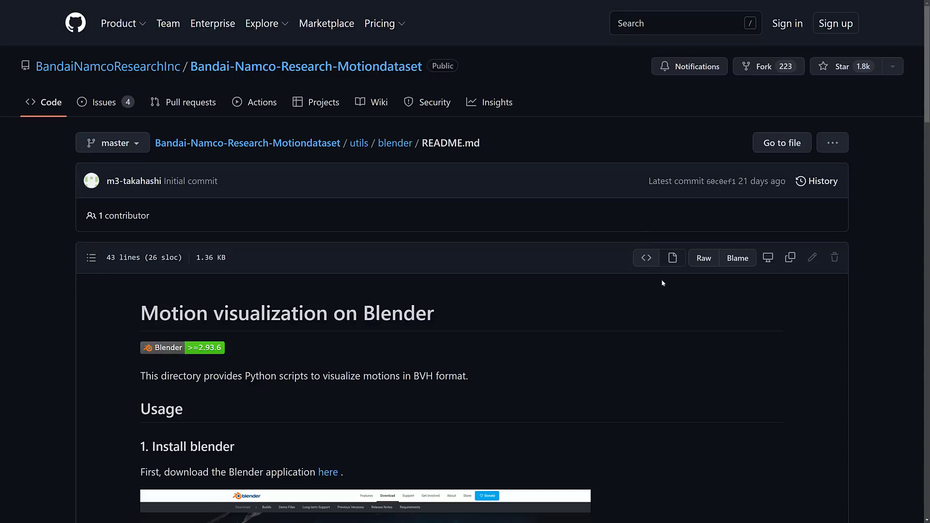
scroll(497, 330, "down", 5)
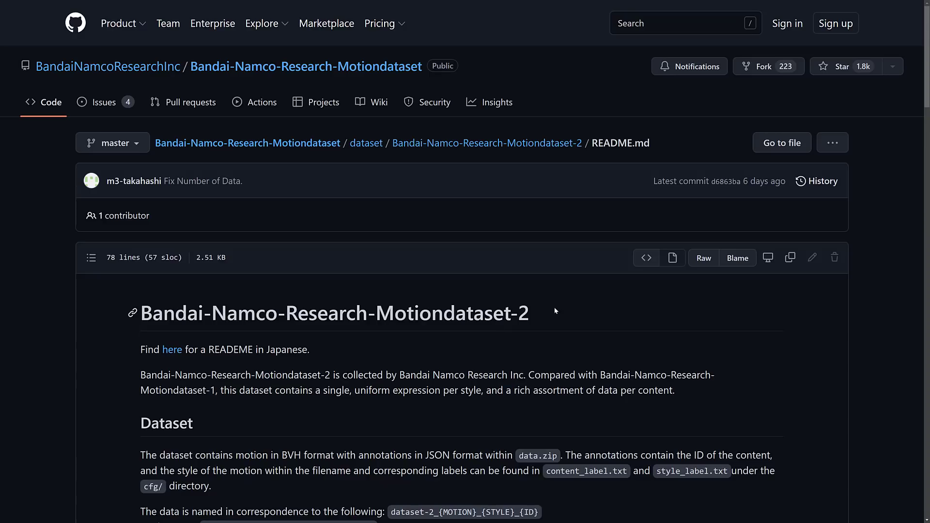
Scroll down to the Motiondataset-2 Basic Info table and Contents list, then back to the top.
scroll(567, 310, "down", 6)
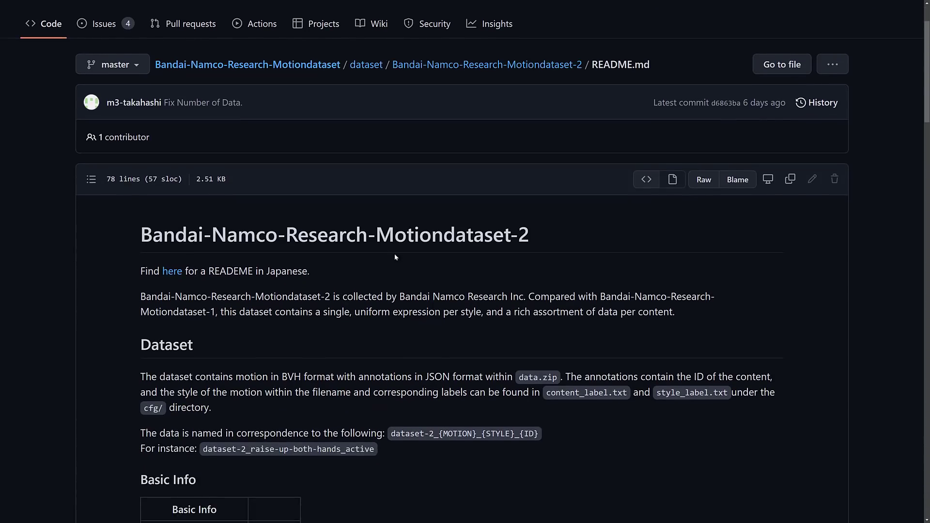
scroll(389, 249, "down", 2)
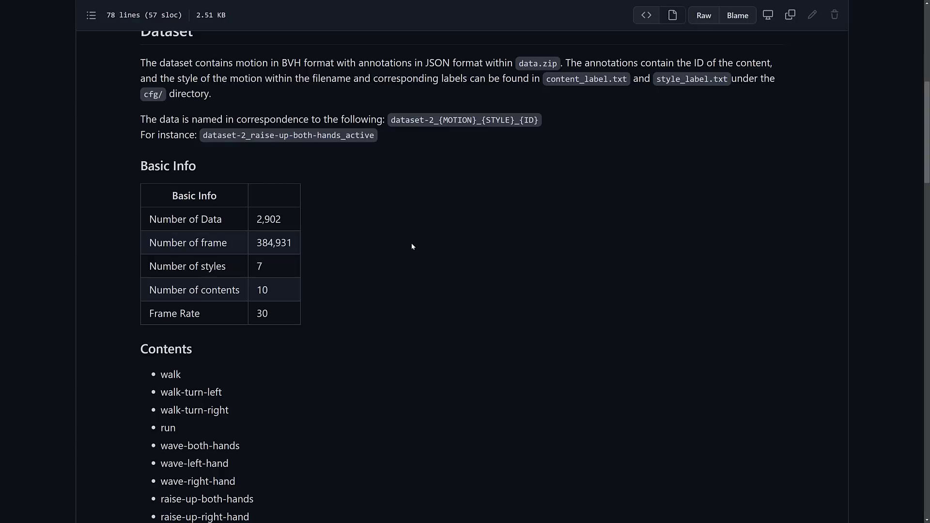
scroll(487, 263, "up", 8)
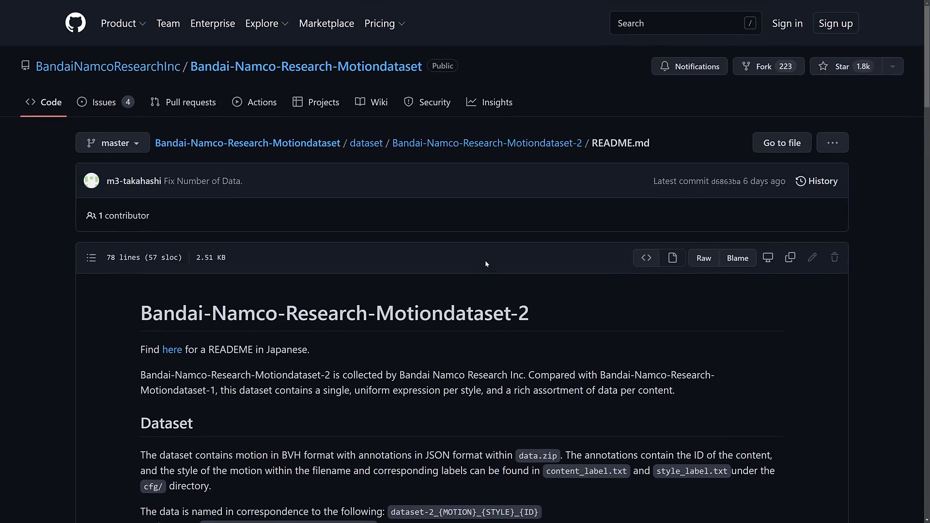